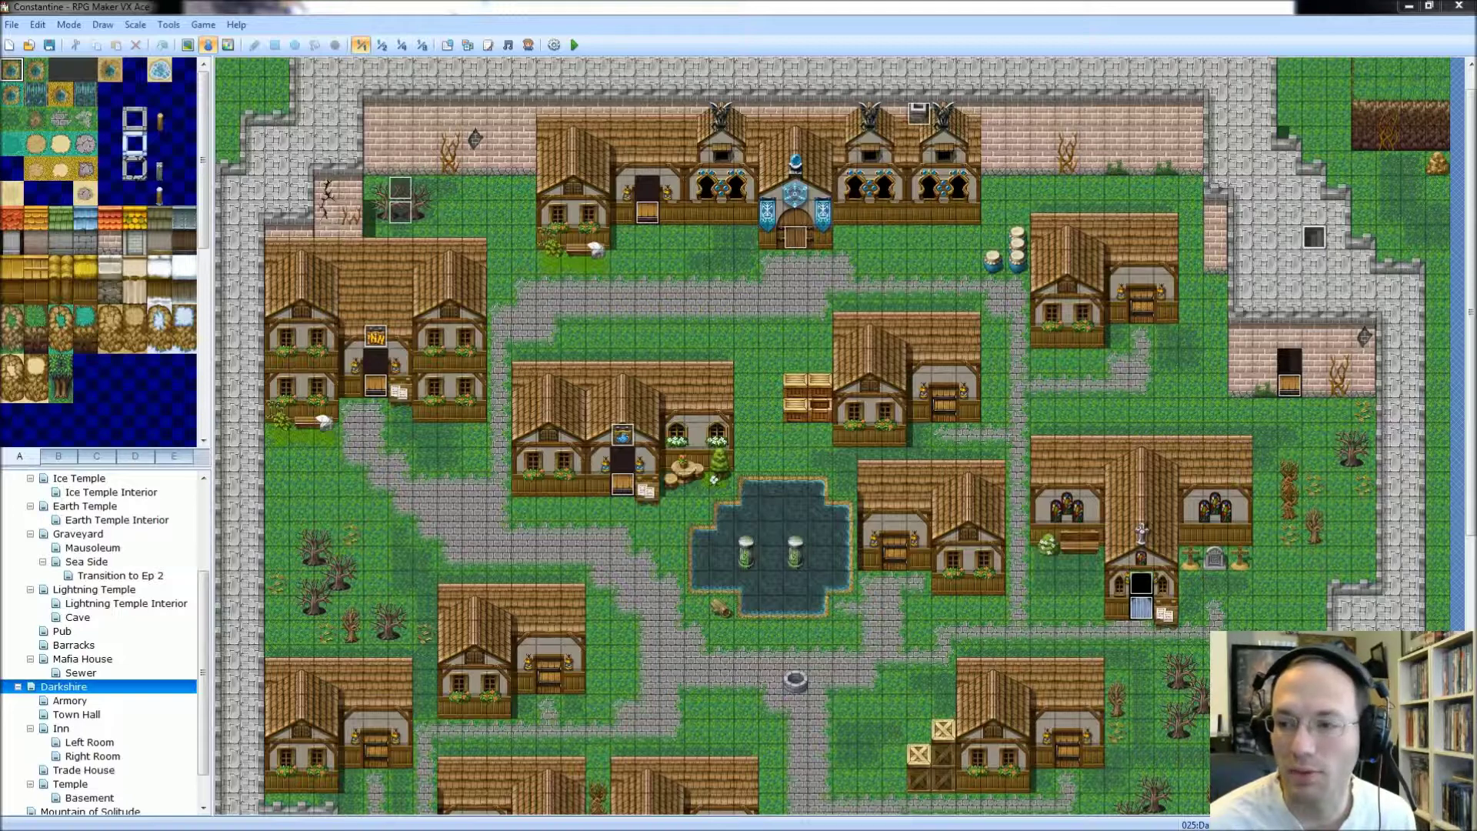
Step: Look over the Darkshire town map from its northern buildings down to the southern wall
{"action": "left_click_drag", "start_coordinate": [1468, 315], "coordinate": [1465, 467]}
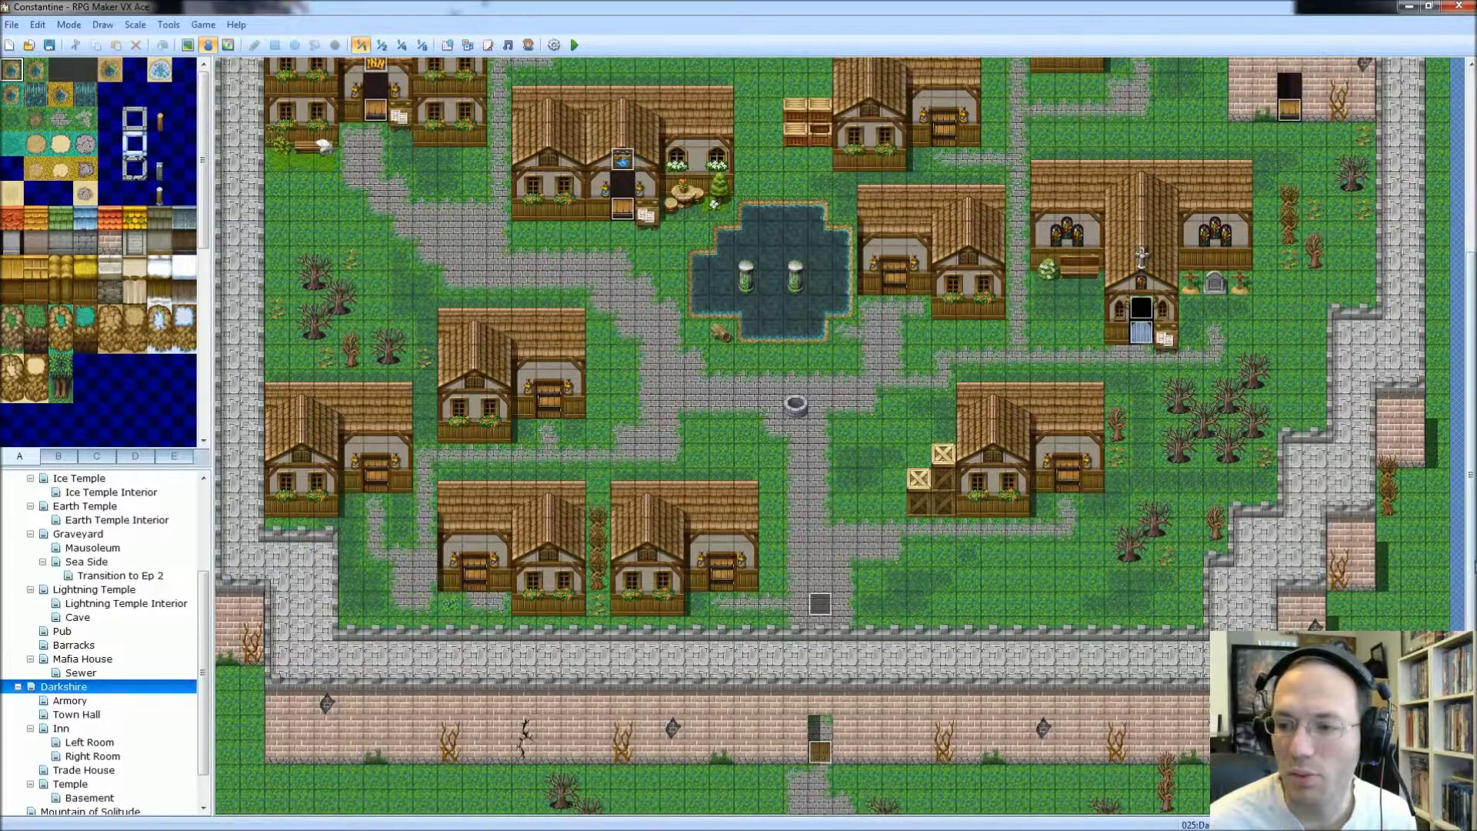
{"action": "scroll", "coordinate": [1472, 562], "scroll_direction": "up", "scroll_amount": 1}
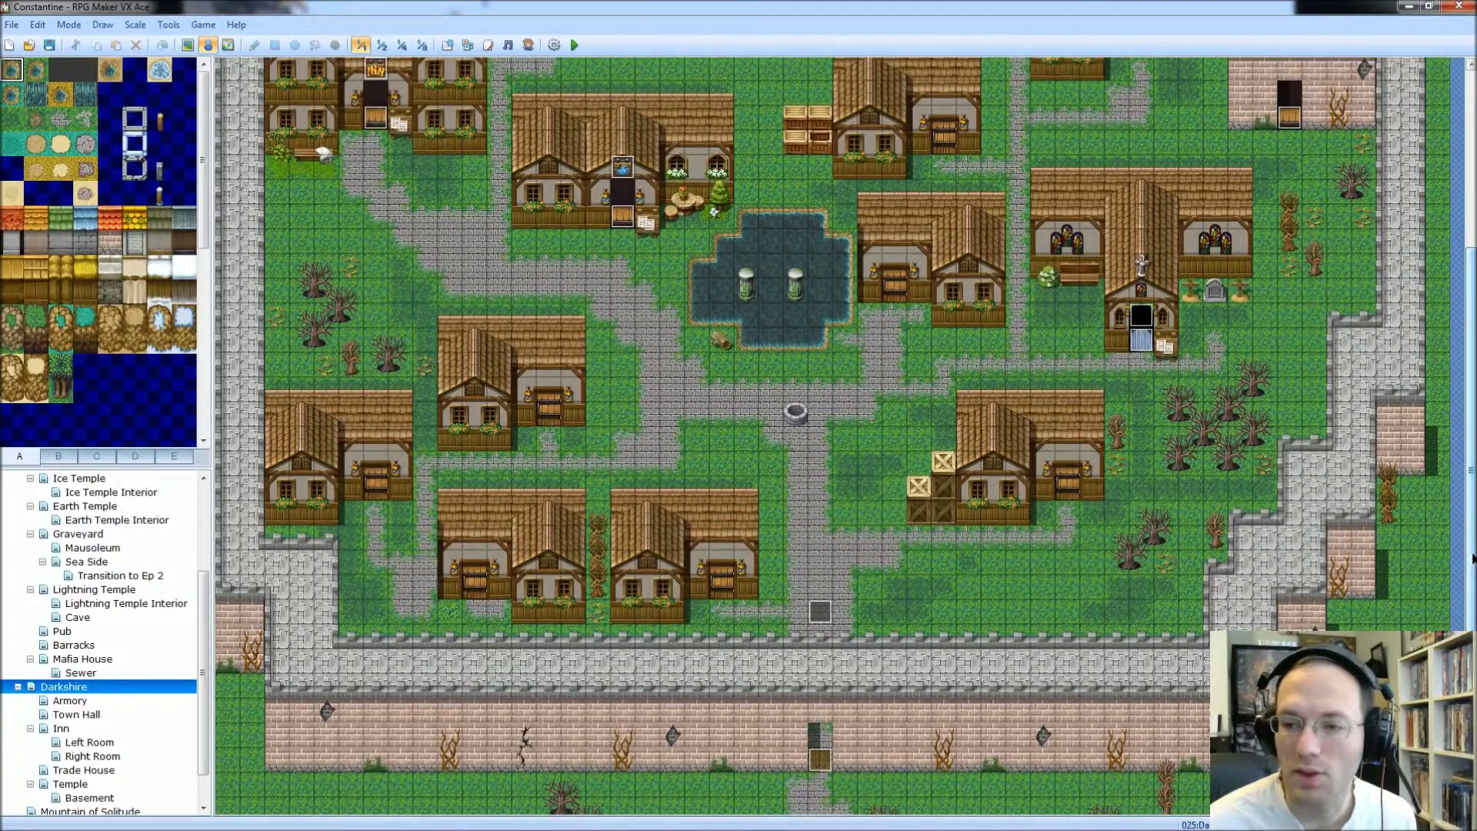
{"action": "scroll", "coordinate": [1472, 545], "scroll_direction": "up", "scroll_amount": 1}
{"action": "scroll", "coordinate": [1472, 545], "scroll_direction": "up", "scroll_amount": 5}
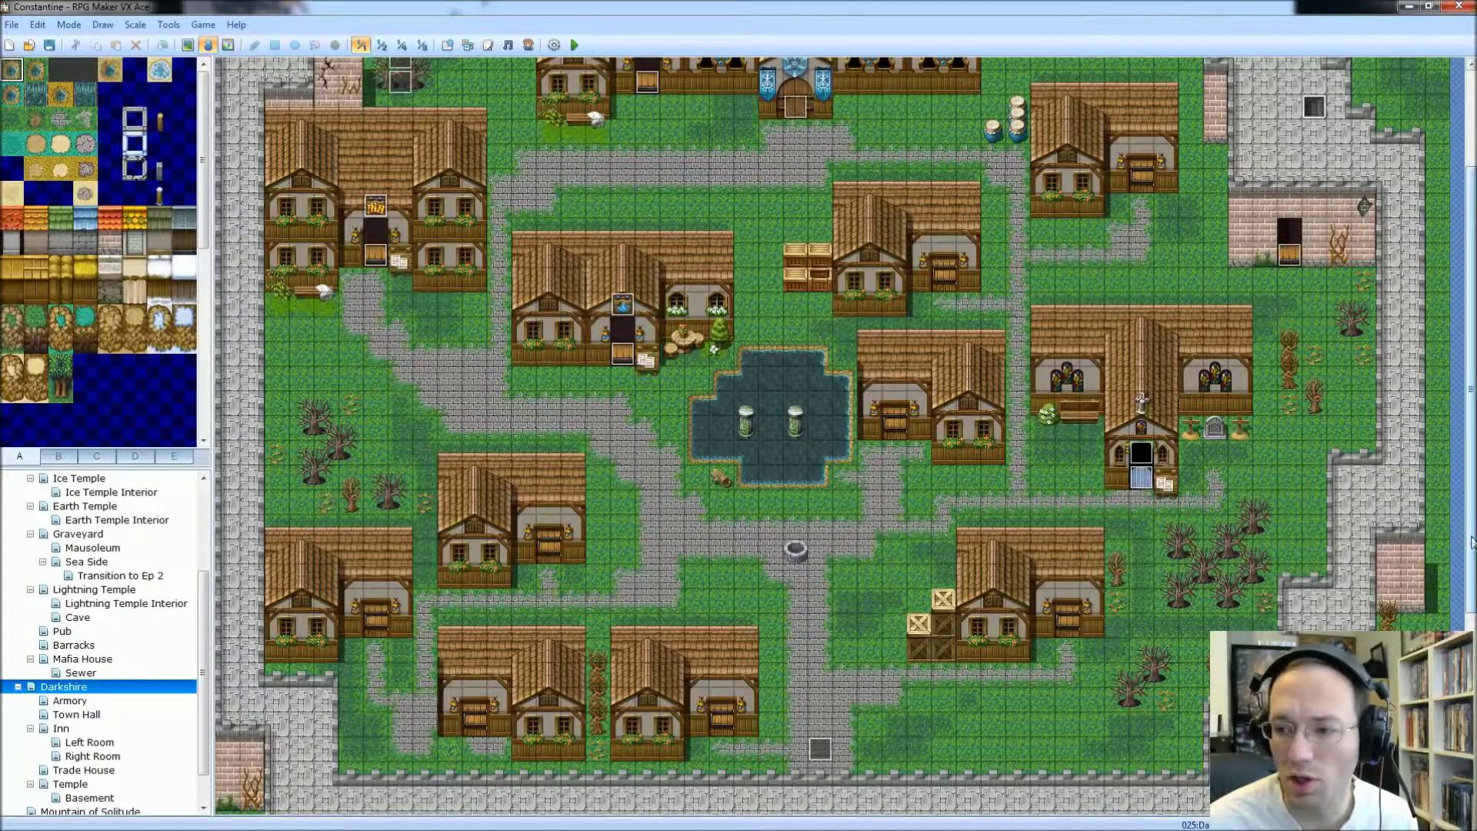
{"action": "scroll", "coordinate": [1471, 525], "scroll_direction": "up", "scroll_amount": 2}
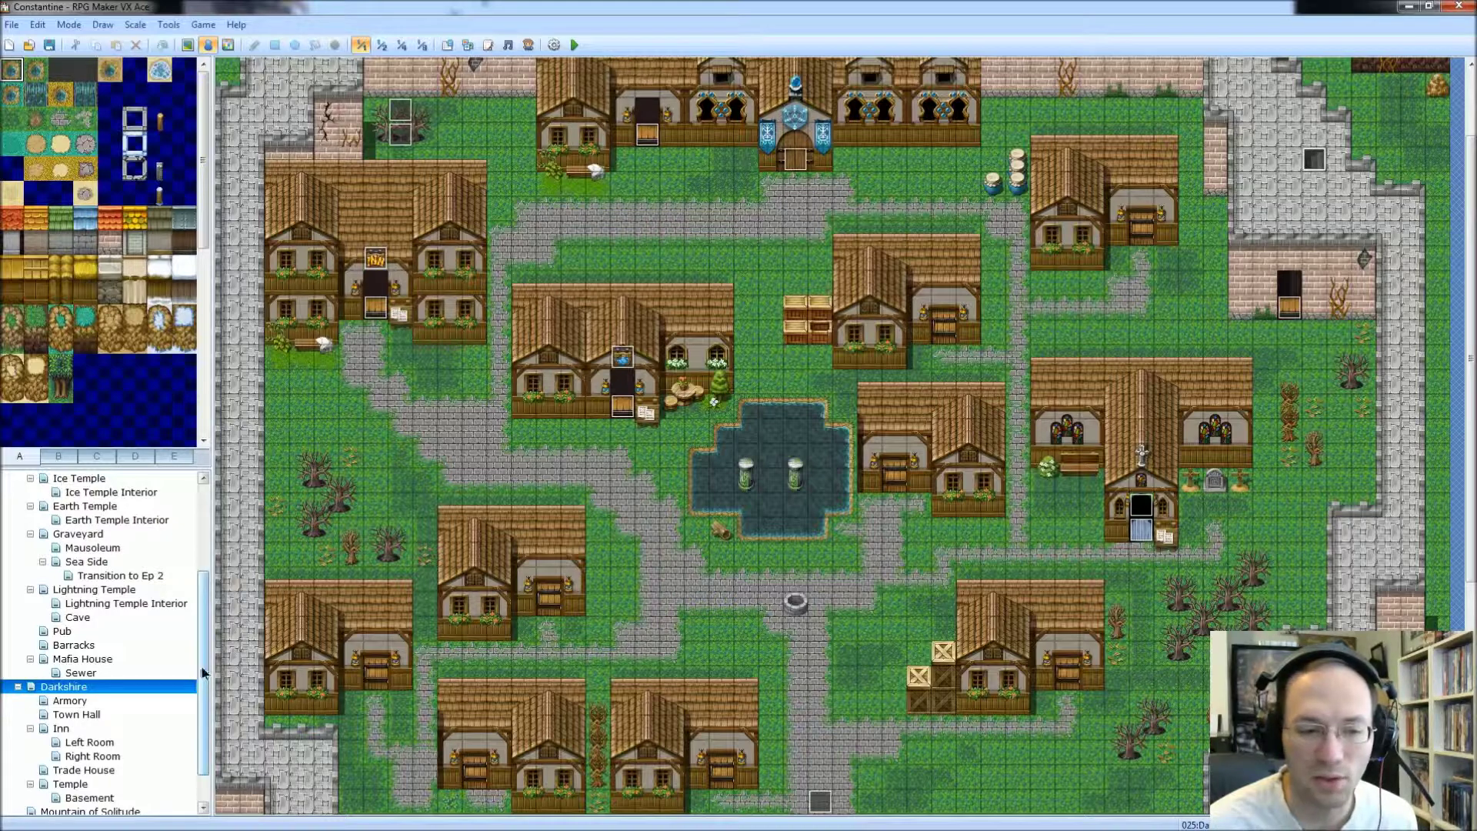
Step: Examine Darkshire's Temple map and its Basement map, including the Temple's altar area at the north end
{"action": "scroll", "coordinate": [189, 713], "scroll_direction": "down", "scroll_amount": 3}
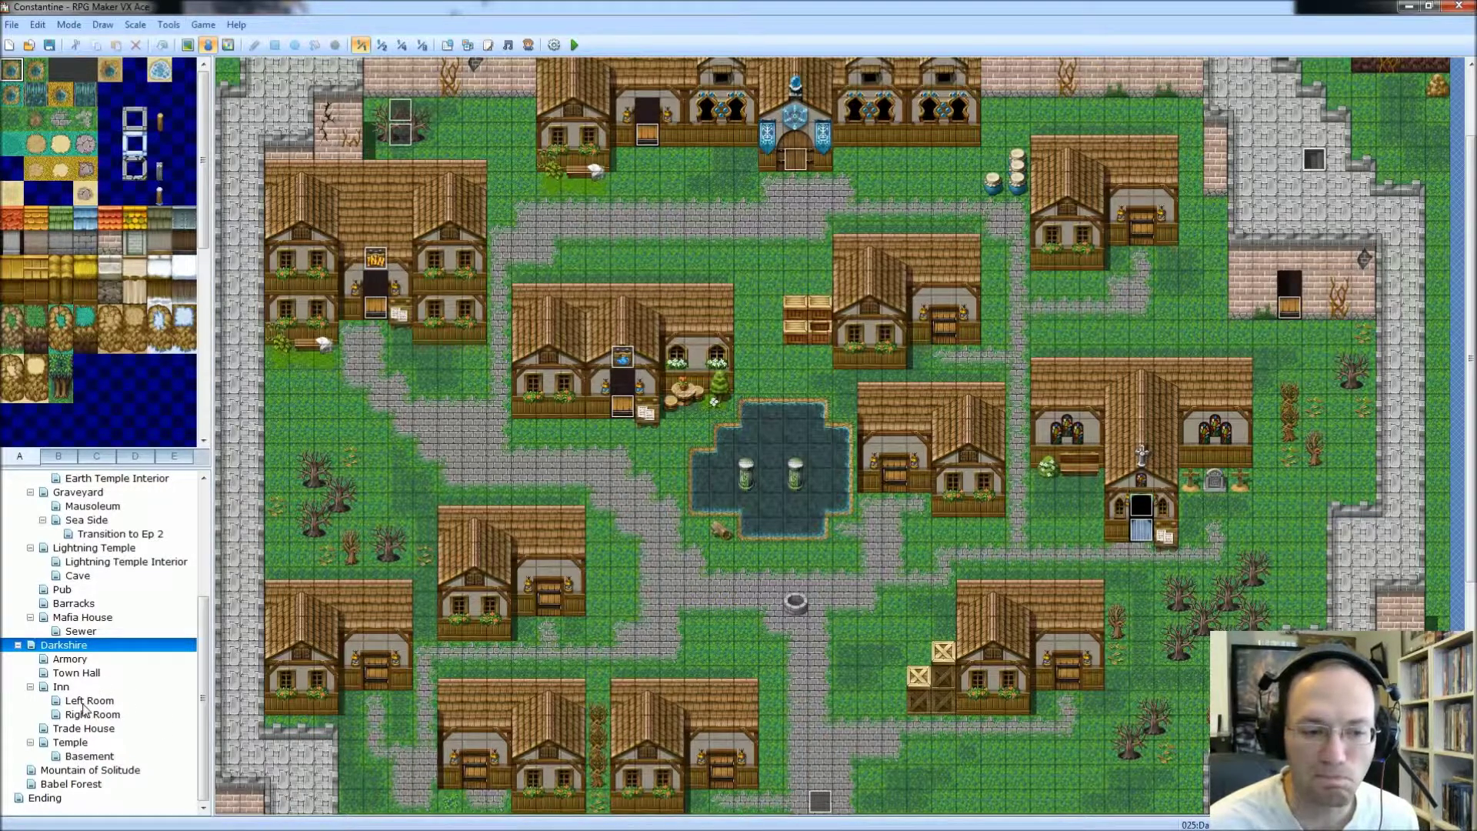
{"action": "left_click", "coordinate": [68, 744]}
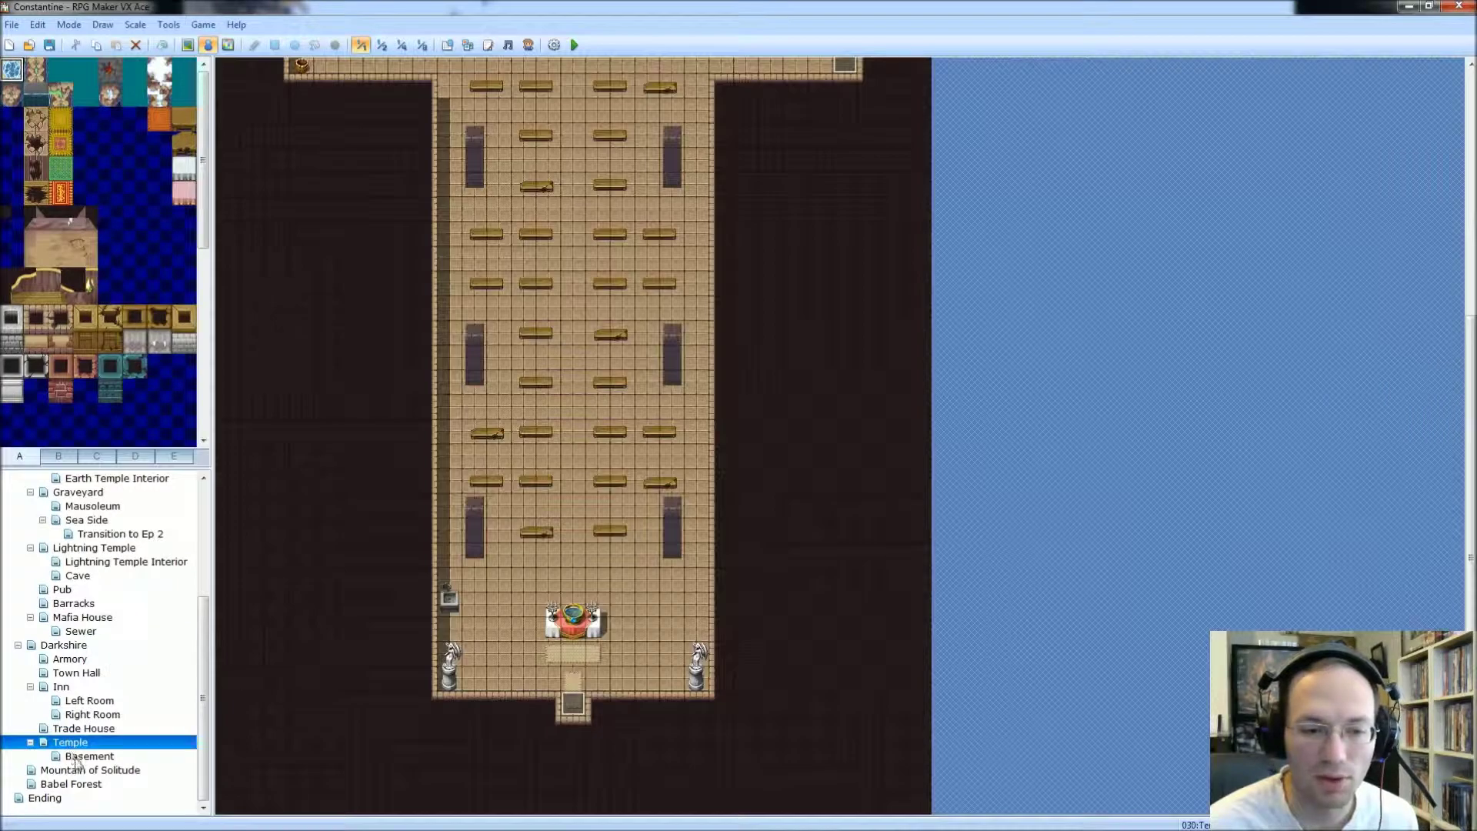
{"action": "left_click", "coordinate": [76, 757]}
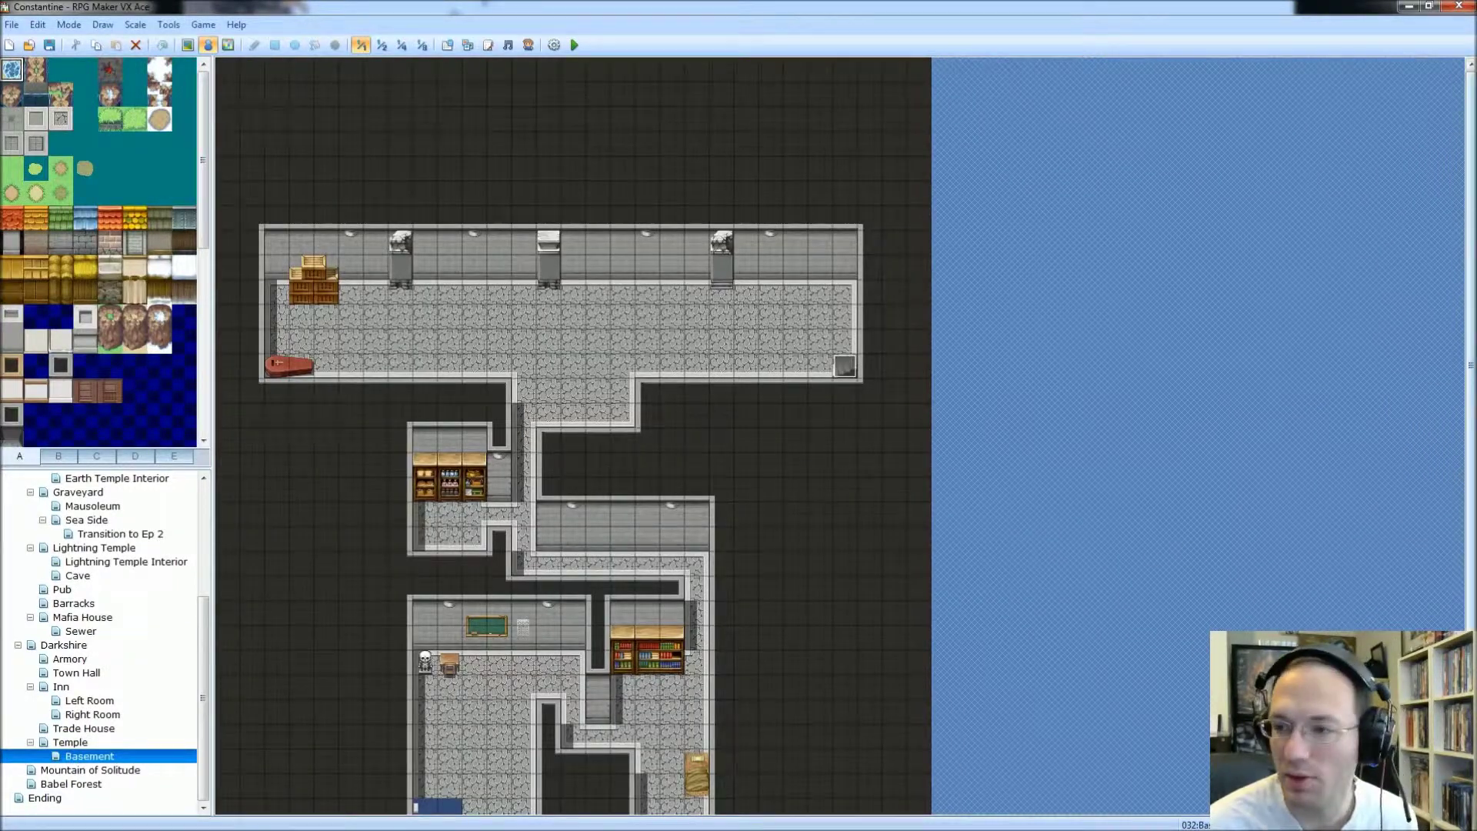
{"action": "scroll", "coordinate": [1450, 510], "scroll_direction": "down", "scroll_amount": 2}
{"action": "scroll", "coordinate": [1450, 510], "scroll_direction": "up", "scroll_amount": 1}
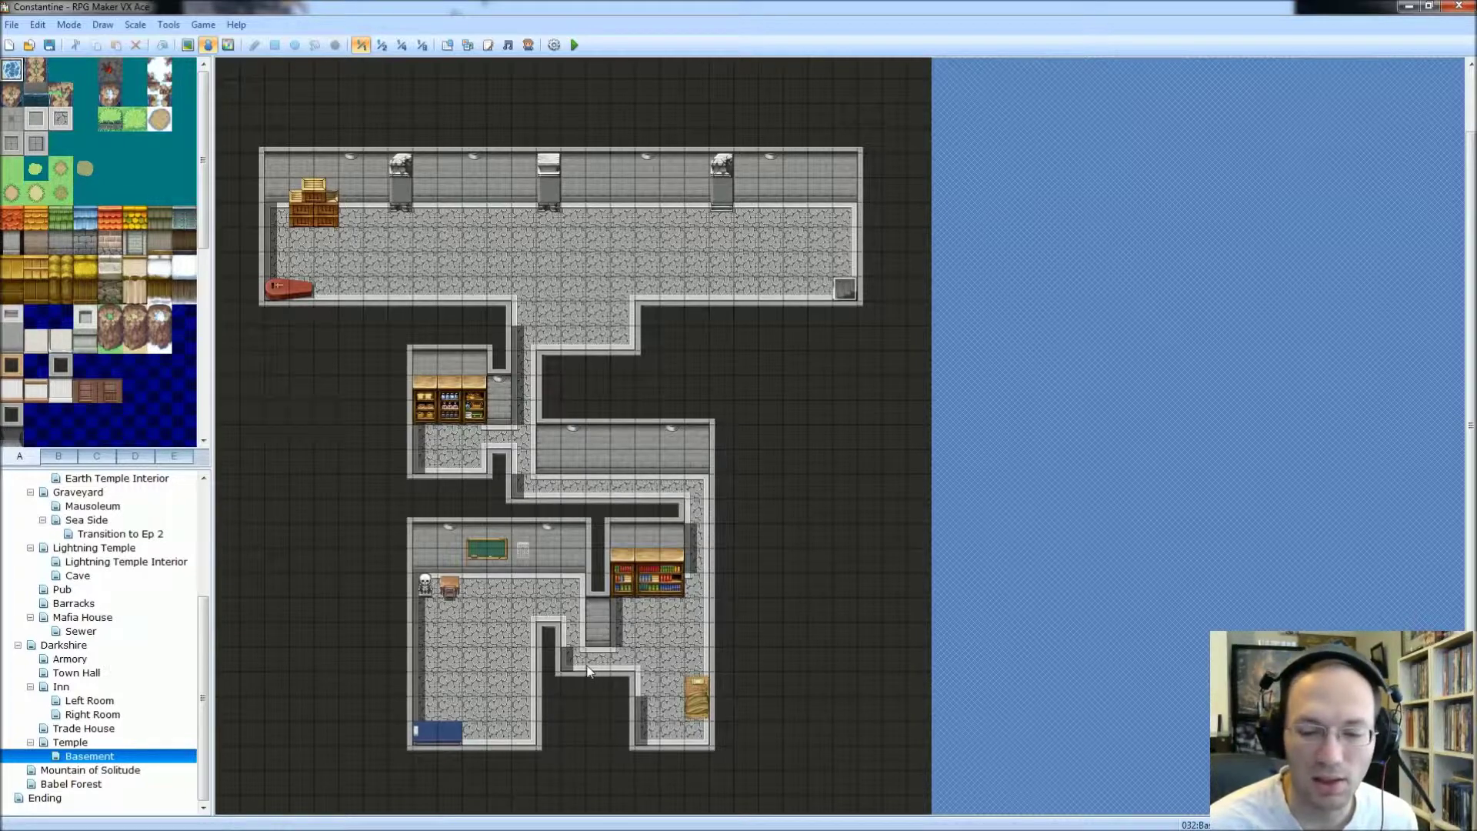
{"action": "left_click", "coordinate": [68, 742]}
{"action": "left_click_drag", "start_coordinate": [1471, 613], "coordinate": [1471, 406]}
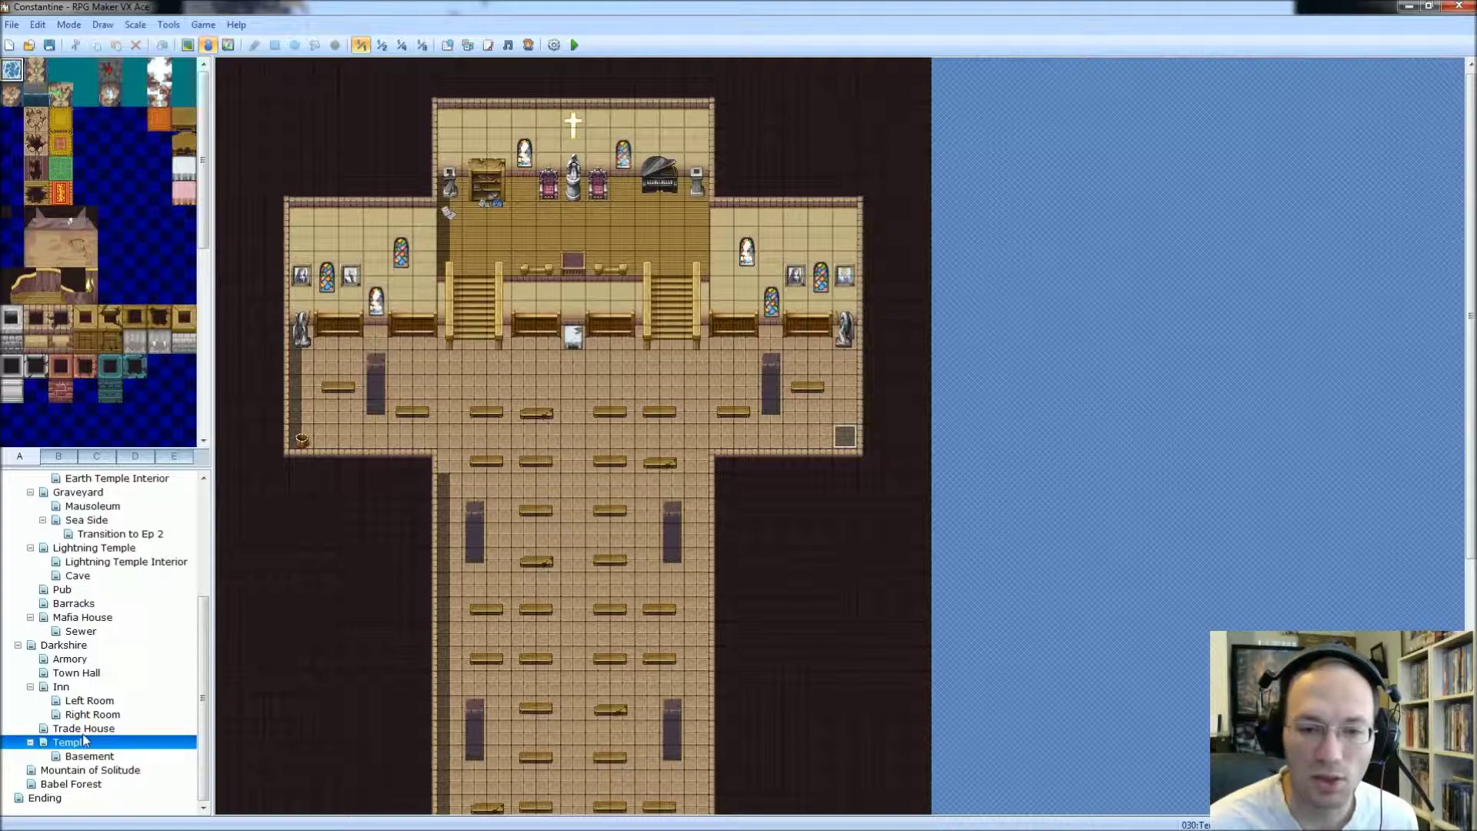
Step: Return to the Darkshire map and examine its Armory and the full width of its Town Hall interior
{"action": "left_click", "coordinate": [64, 646]}
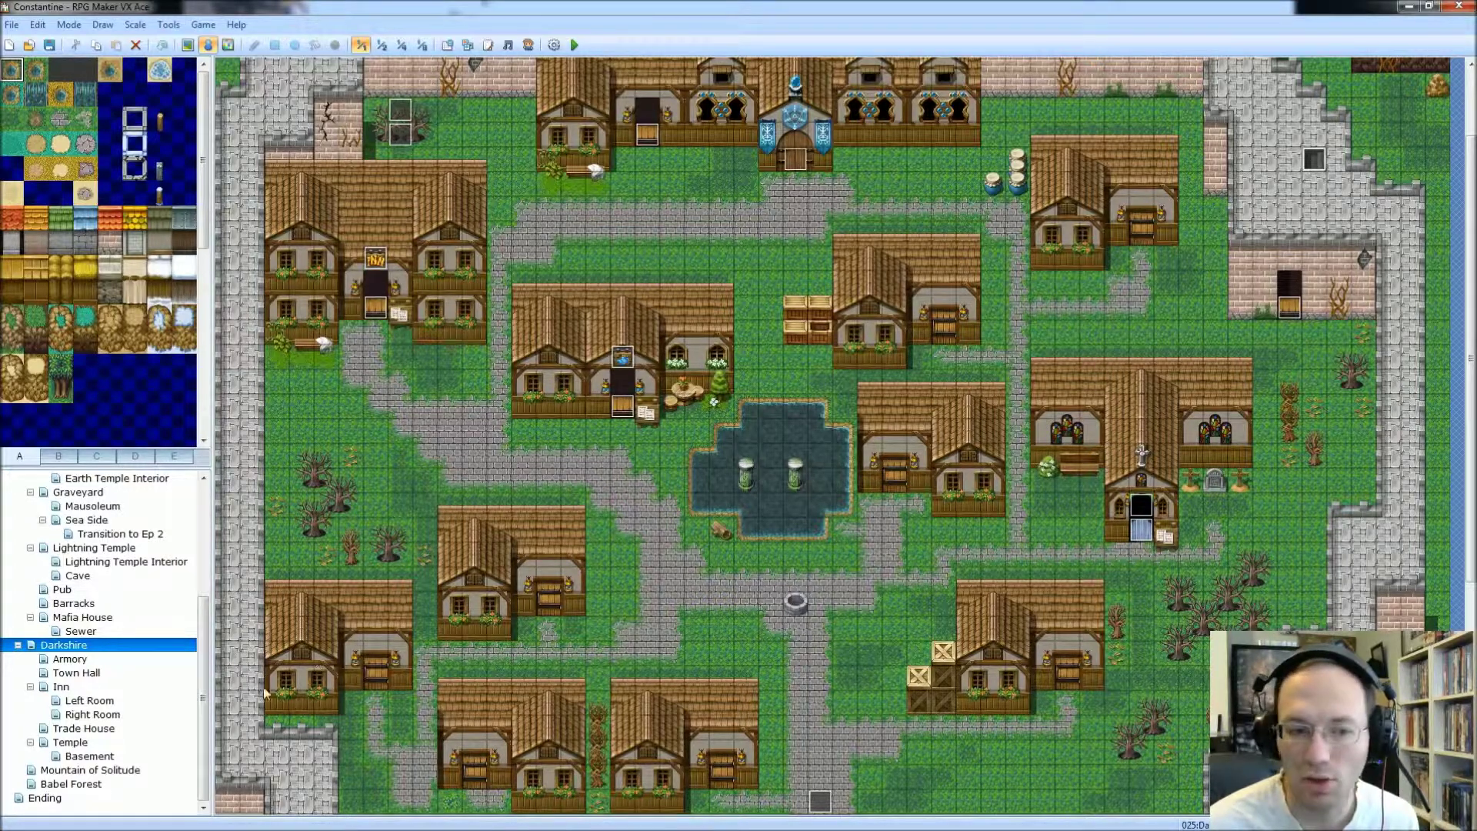
{"action": "left_click", "coordinate": [77, 660]}
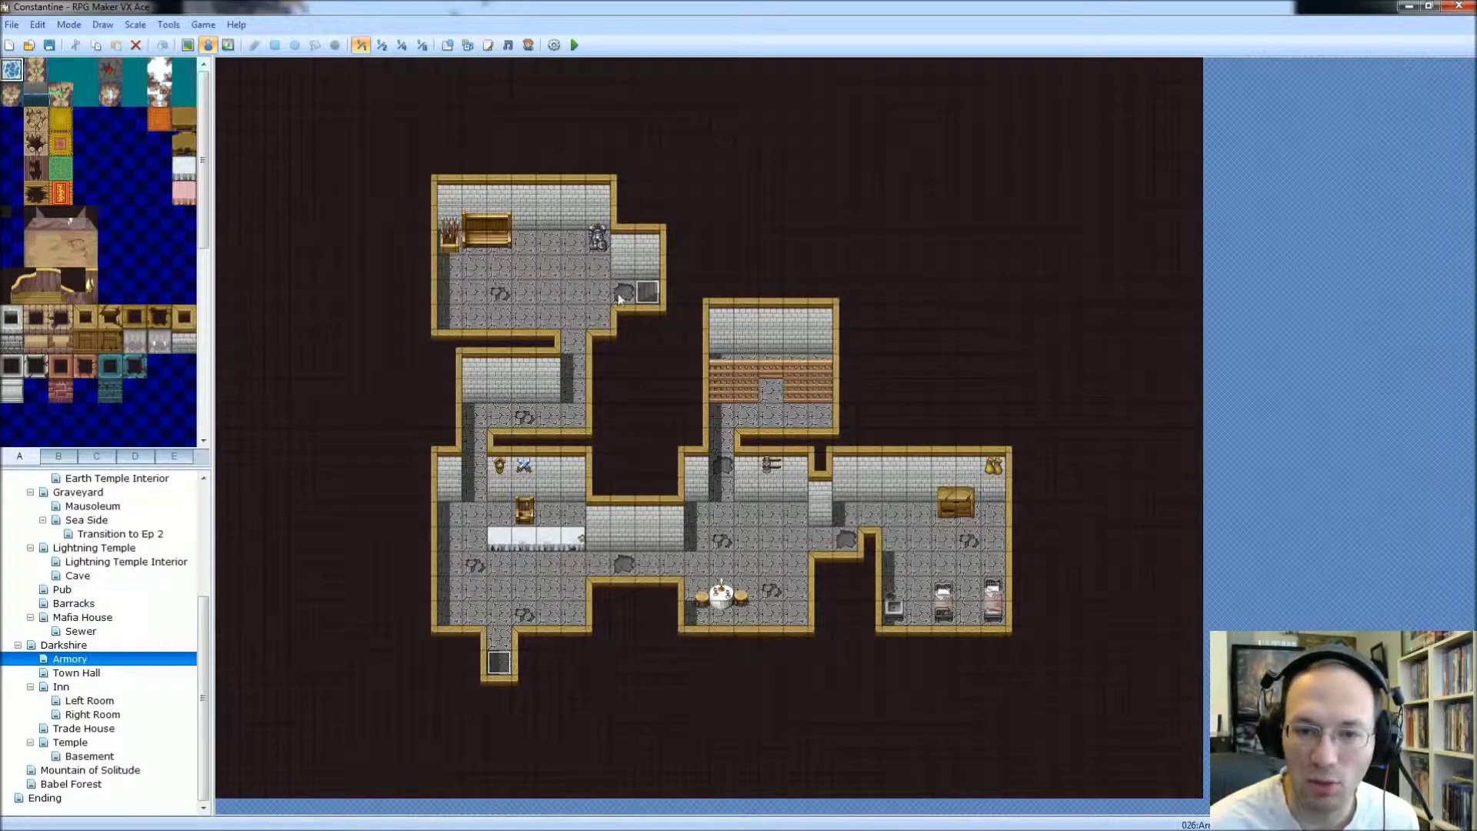
{"action": "left_click", "coordinate": [87, 674]}
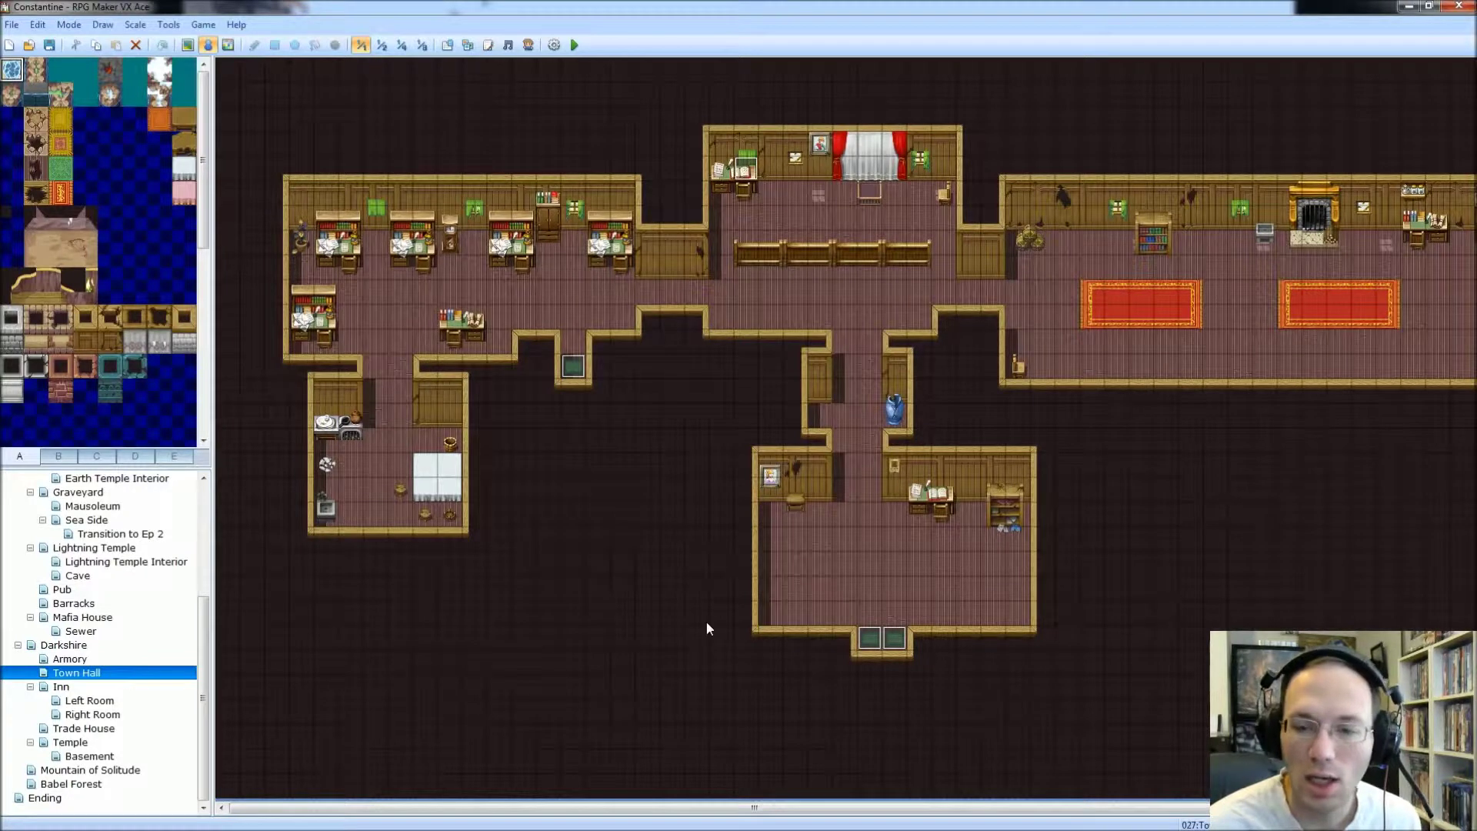
{"action": "left_click_drag", "start_coordinate": [685, 813], "coordinate": [725, 813]}
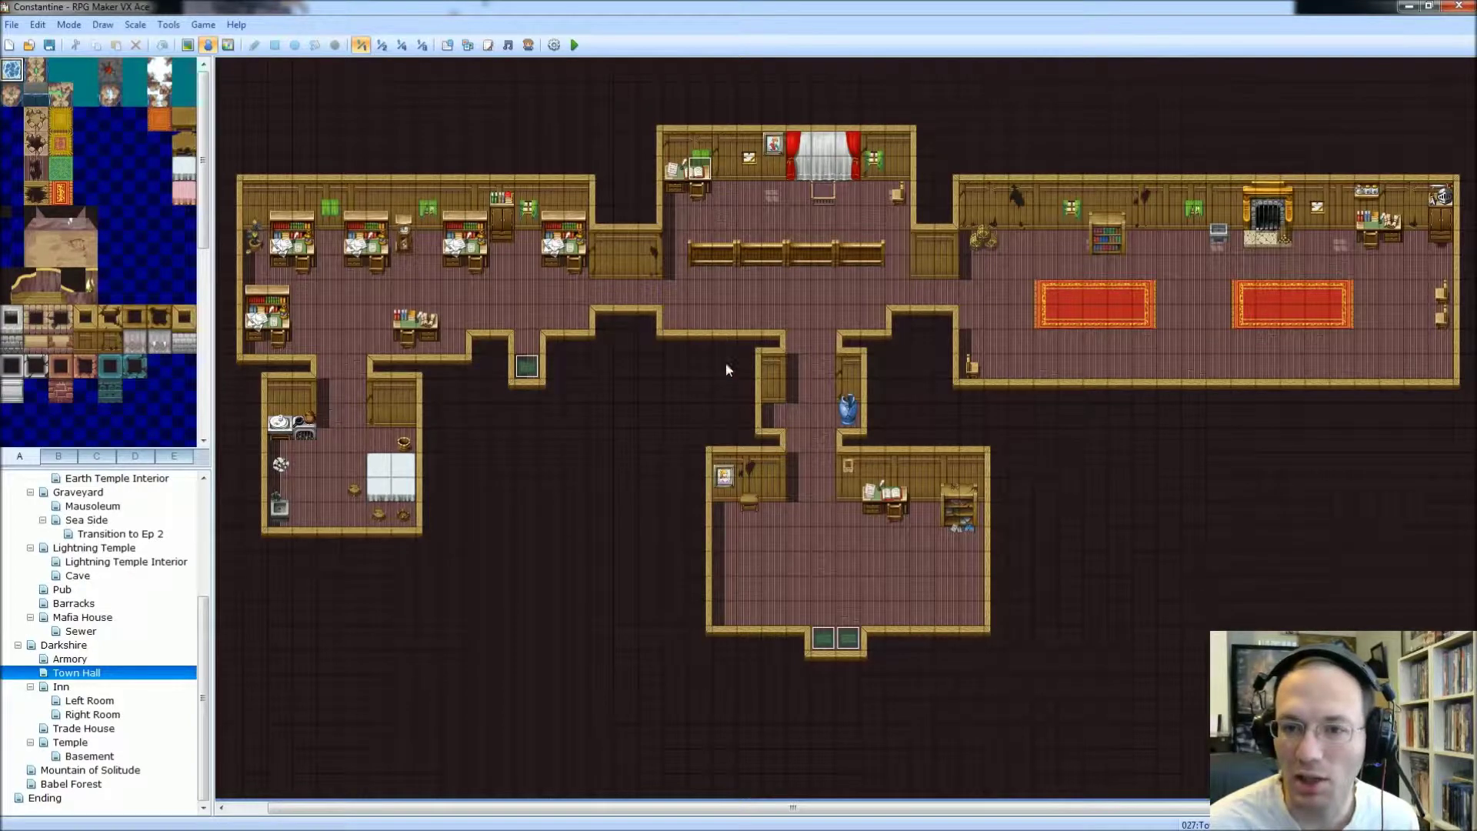
Step: Examine the Inn map, its Left Room and Right Room, and the Trade House interior
{"action": "left_click", "coordinate": [61, 688]}
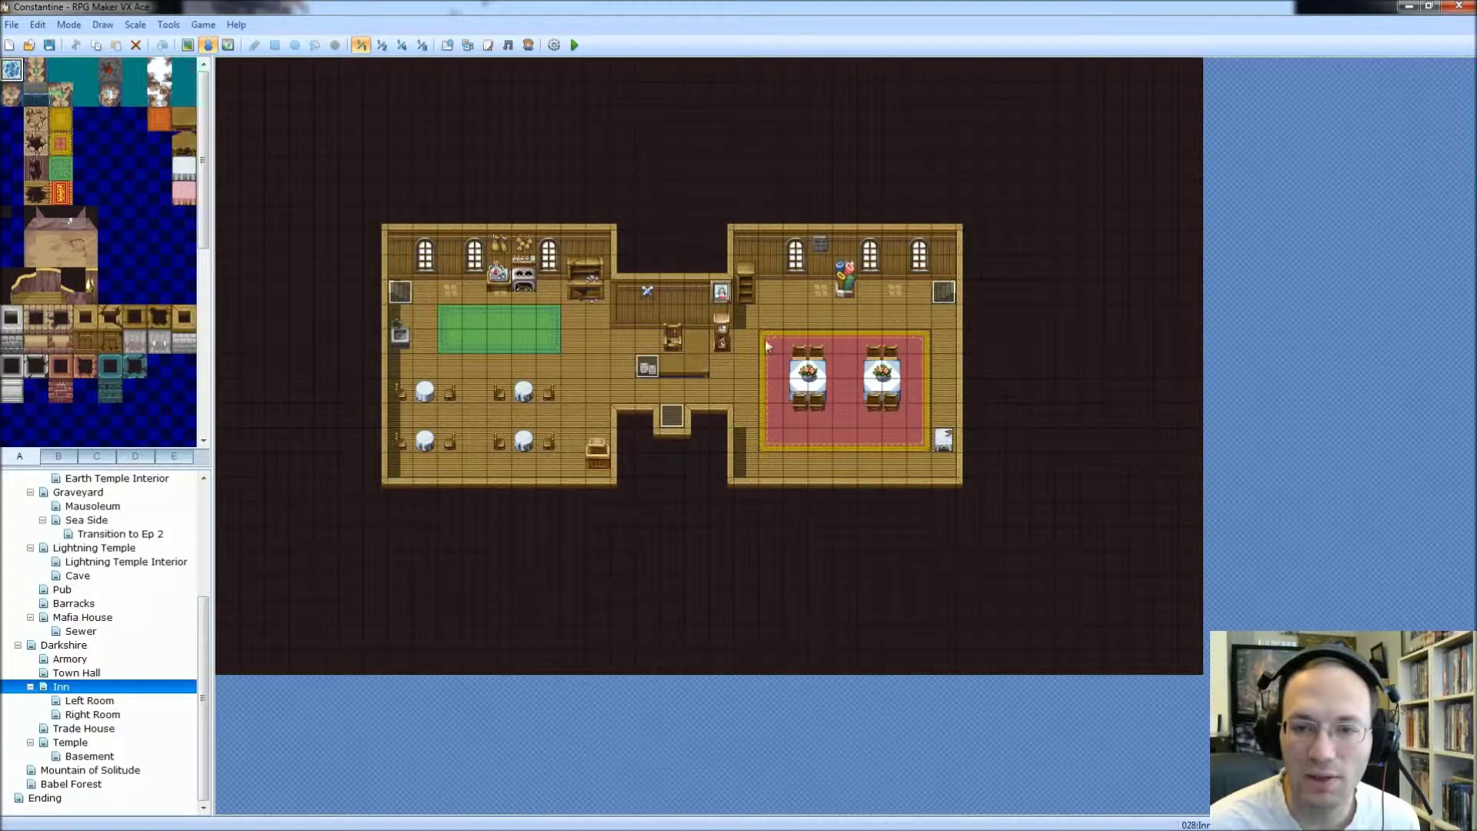
{"action": "left_click", "coordinate": [84, 702]}
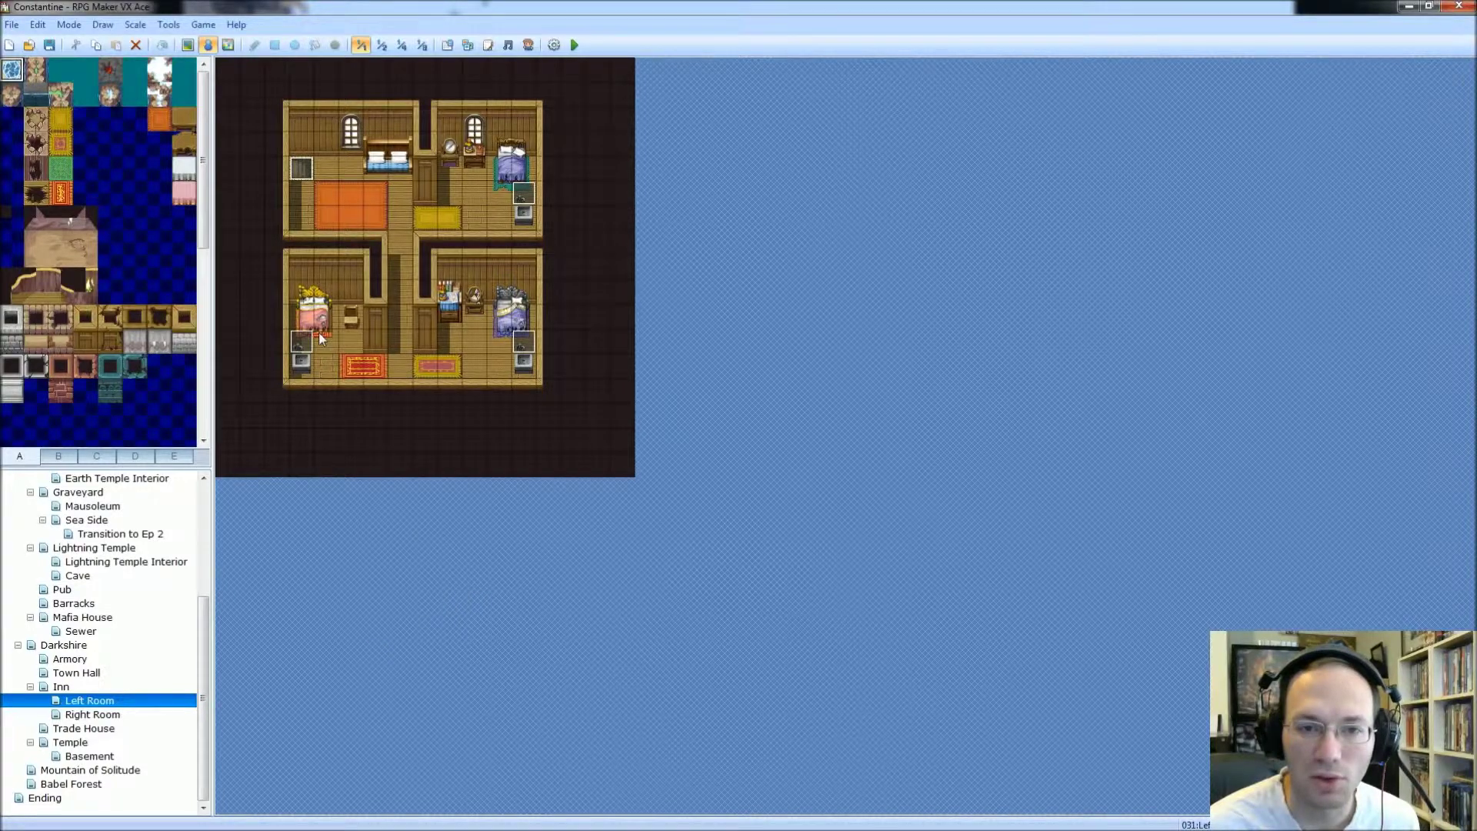
{"action": "left_click", "coordinate": [91, 716]}
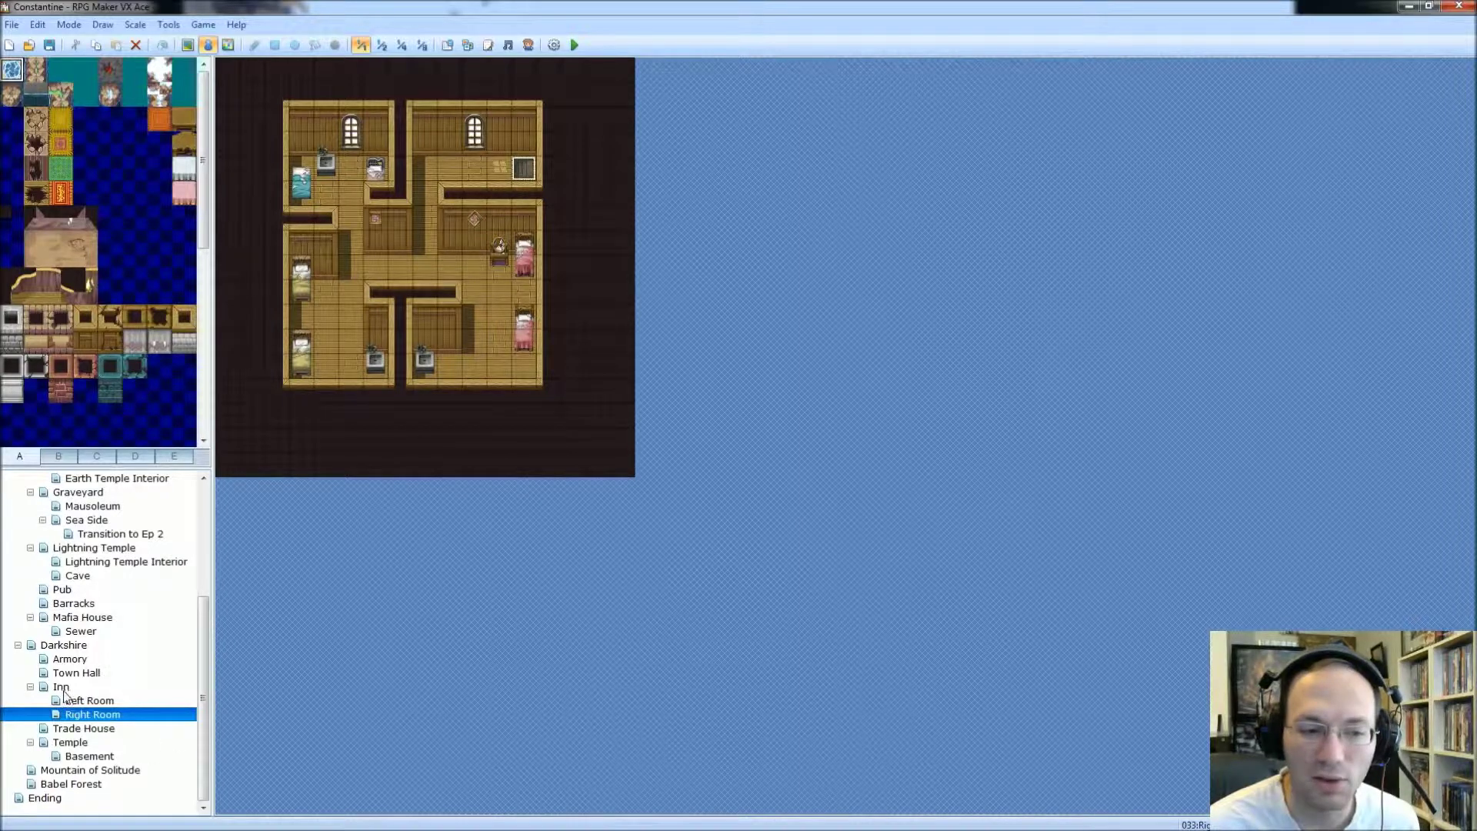
{"action": "left_click", "coordinate": [75, 728]}
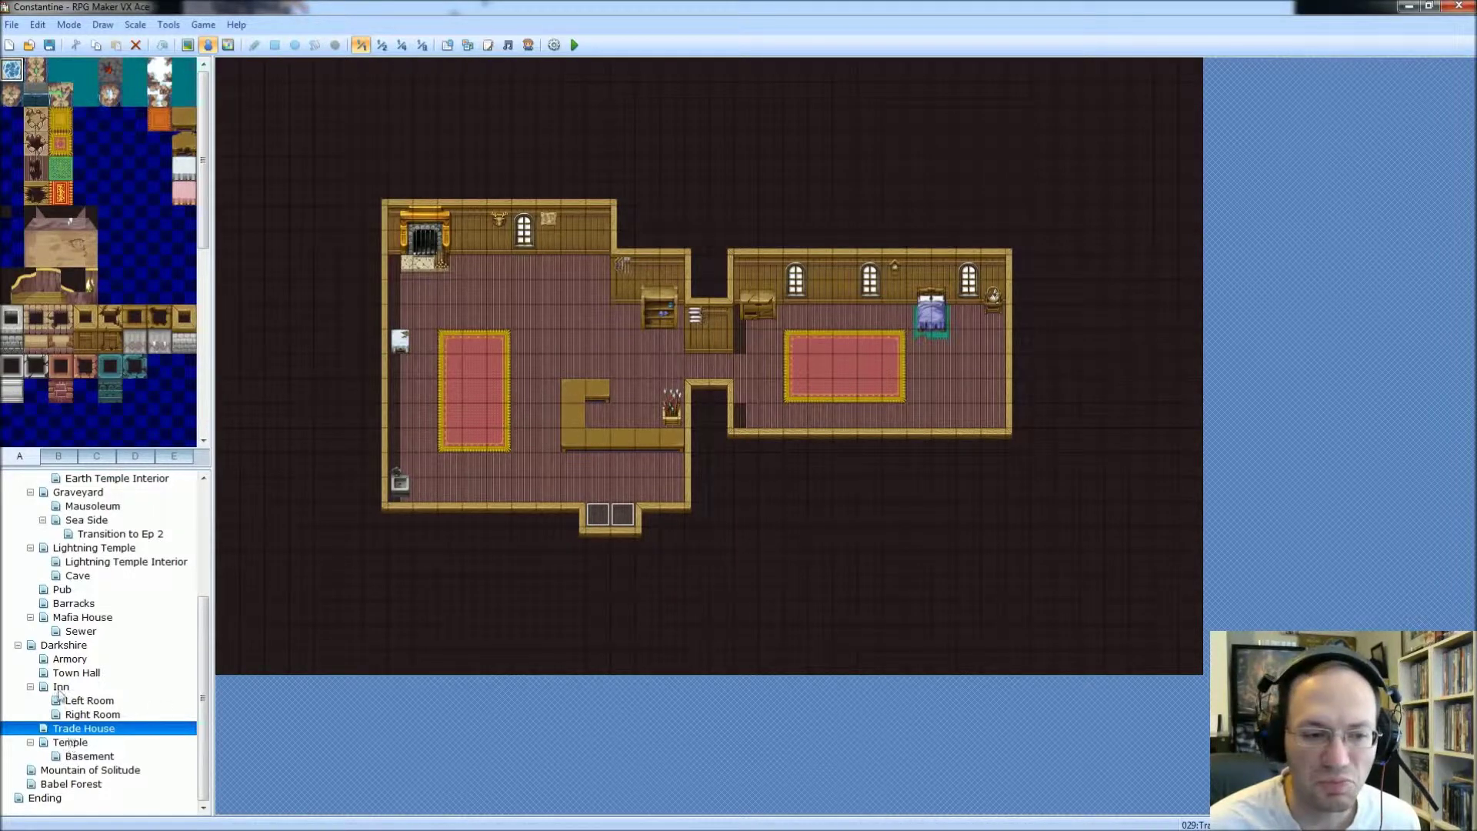
Step: Revisit the Darkshire map and examine the Mountain of Solitude map across to its western edge
{"action": "left_click", "coordinate": [64, 647]}
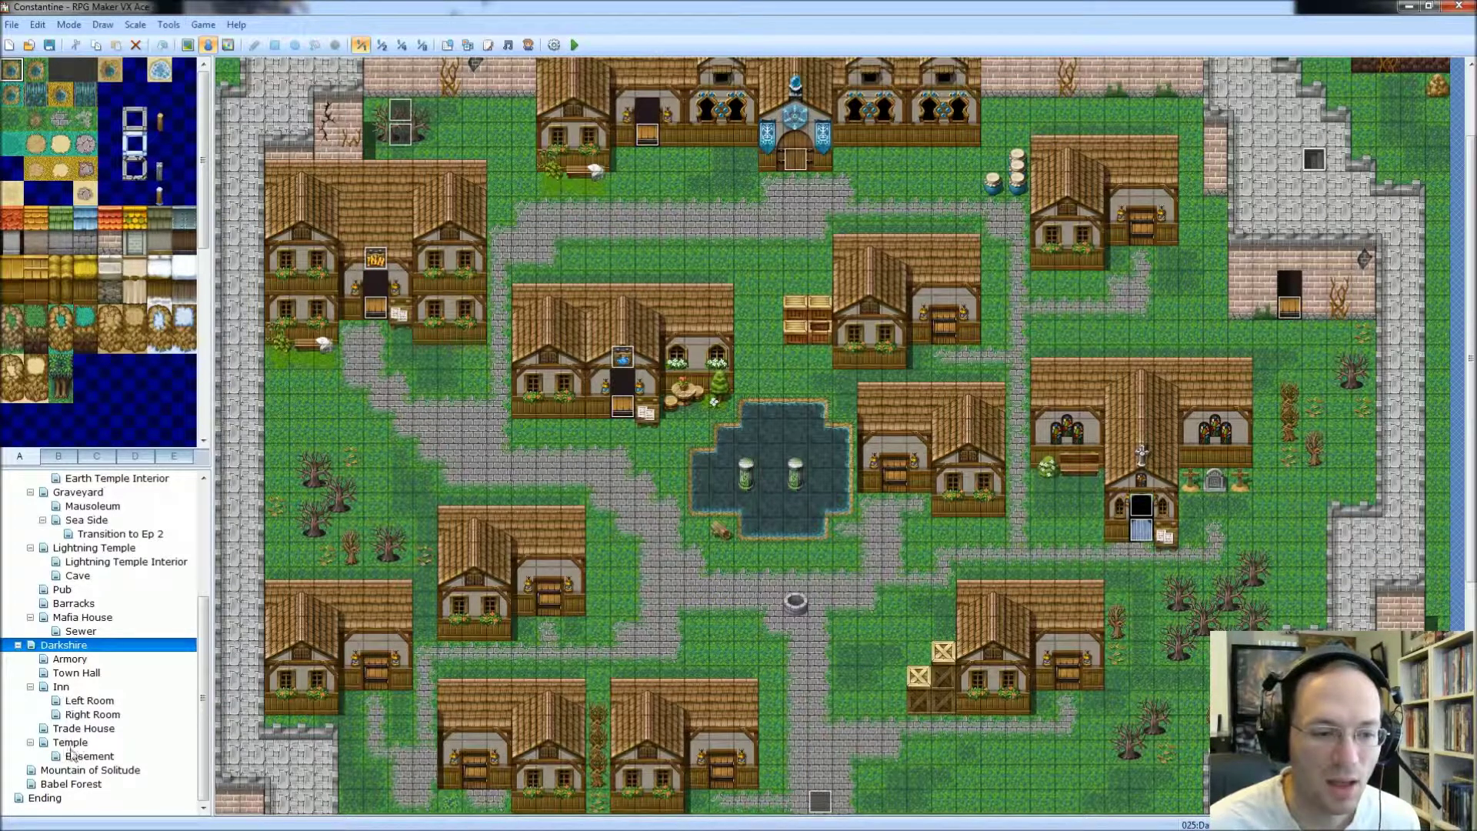
{"action": "left_click", "coordinate": [88, 769]}
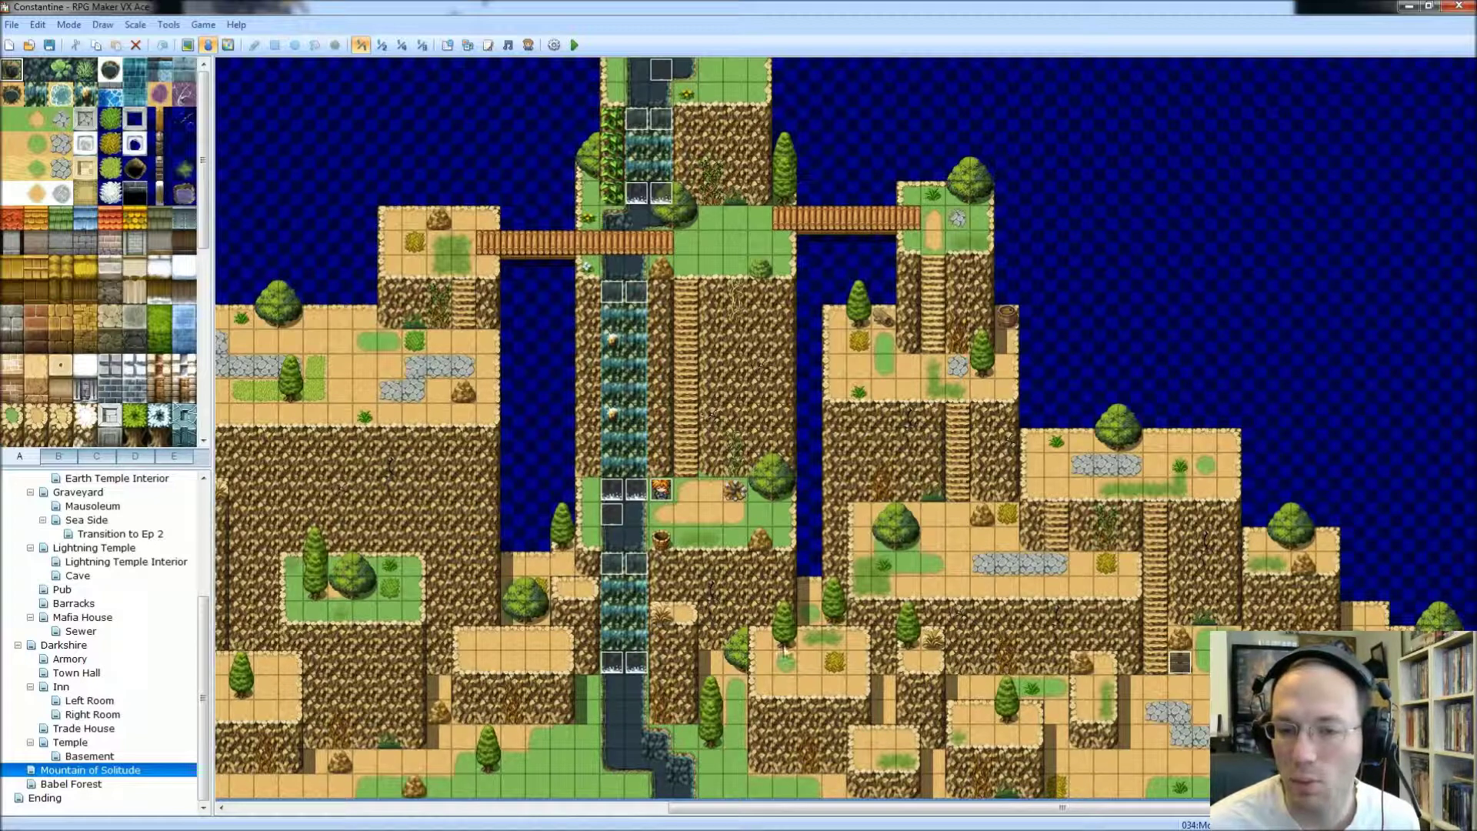
{"action": "left_click_drag", "start_coordinate": [1215, 807], "coordinate": [939, 821]}
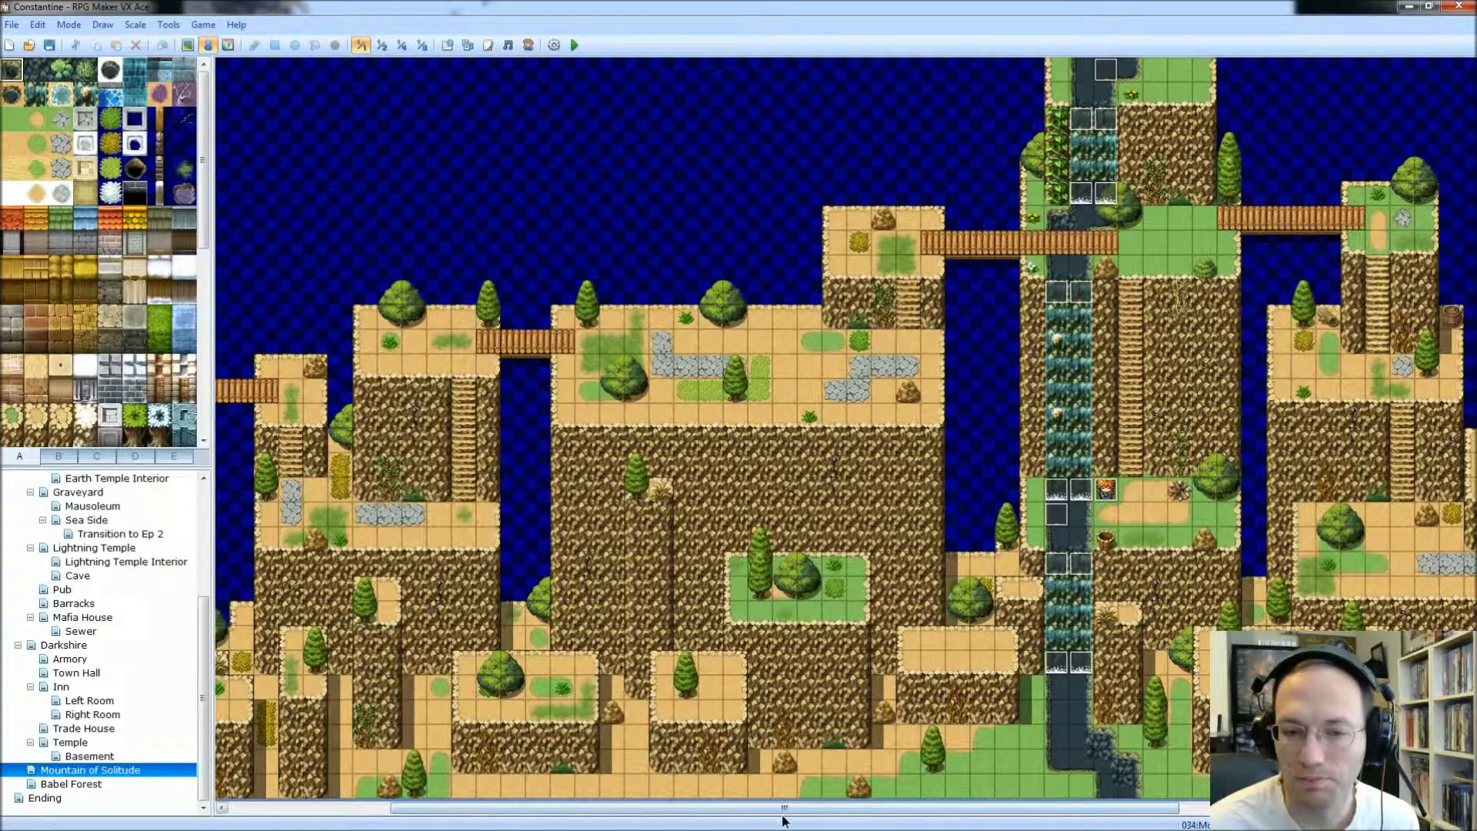
{"action": "left_click_drag", "start_coordinate": [735, 808], "coordinate": [573, 807]}
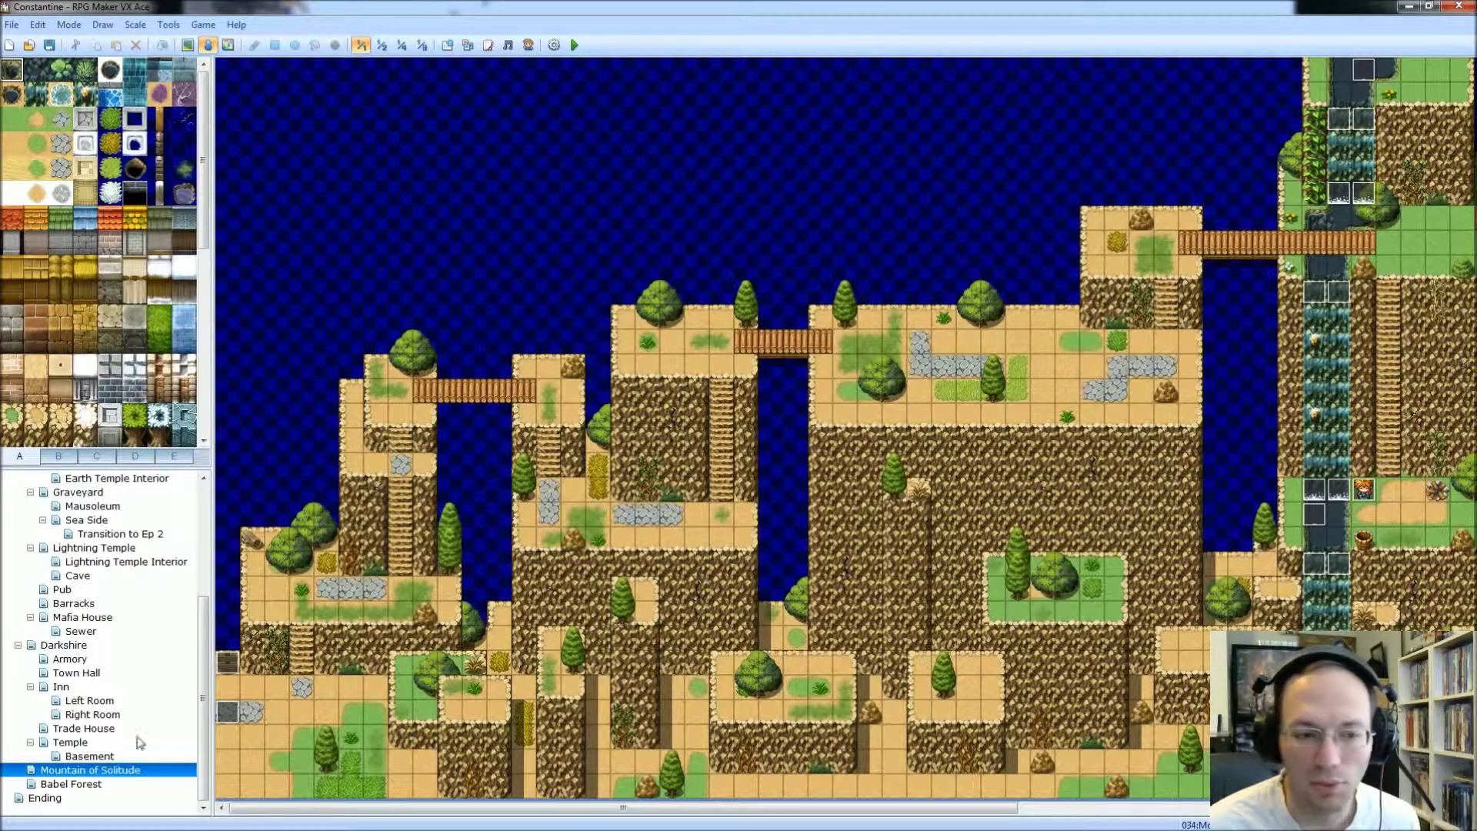
Step: Open the Babel Forest map and examine its paths at 1/2 scale
{"action": "left_click", "coordinate": [71, 784]}
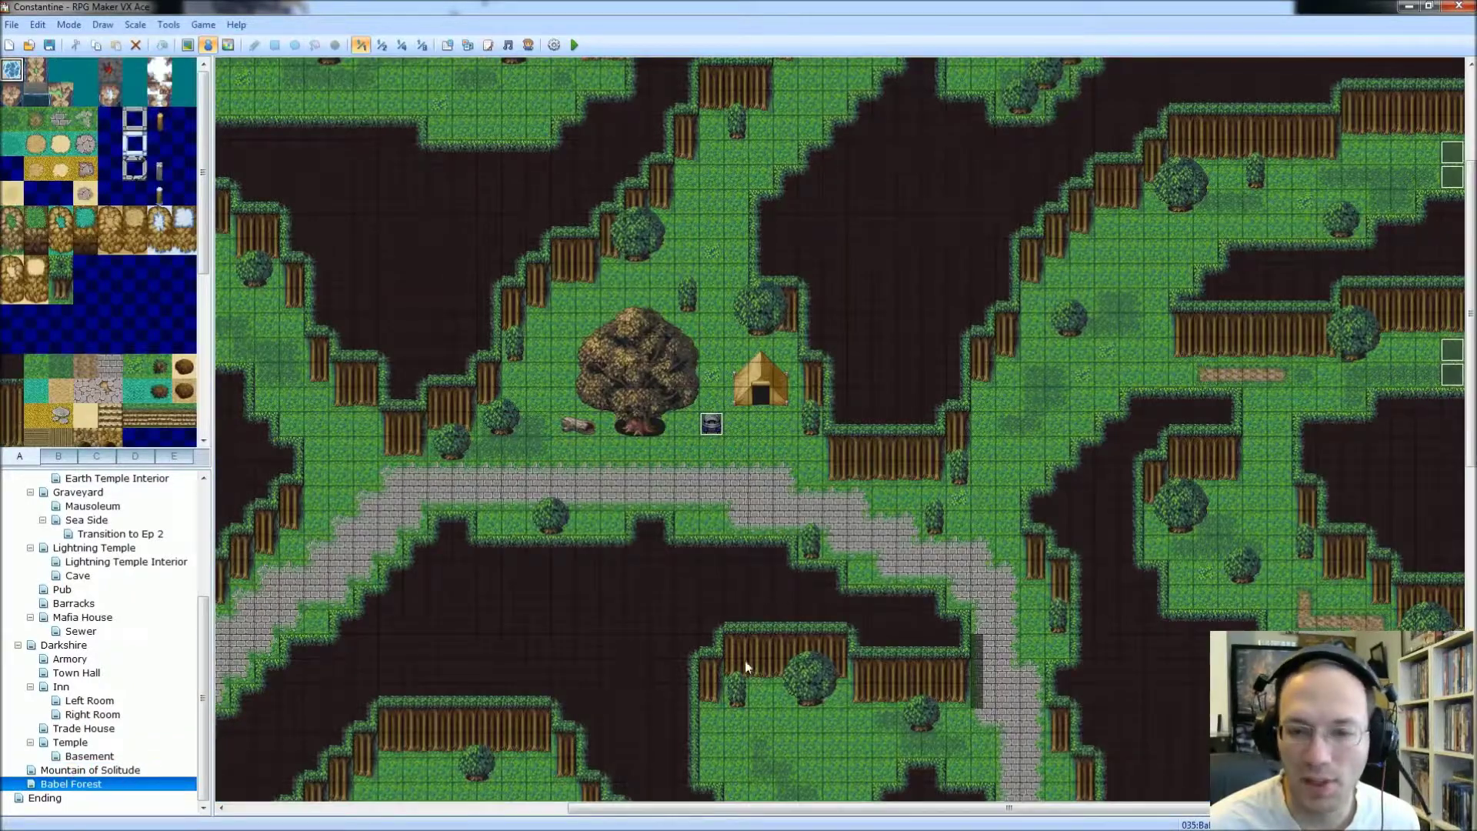
{"action": "left_click", "coordinate": [385, 46]}
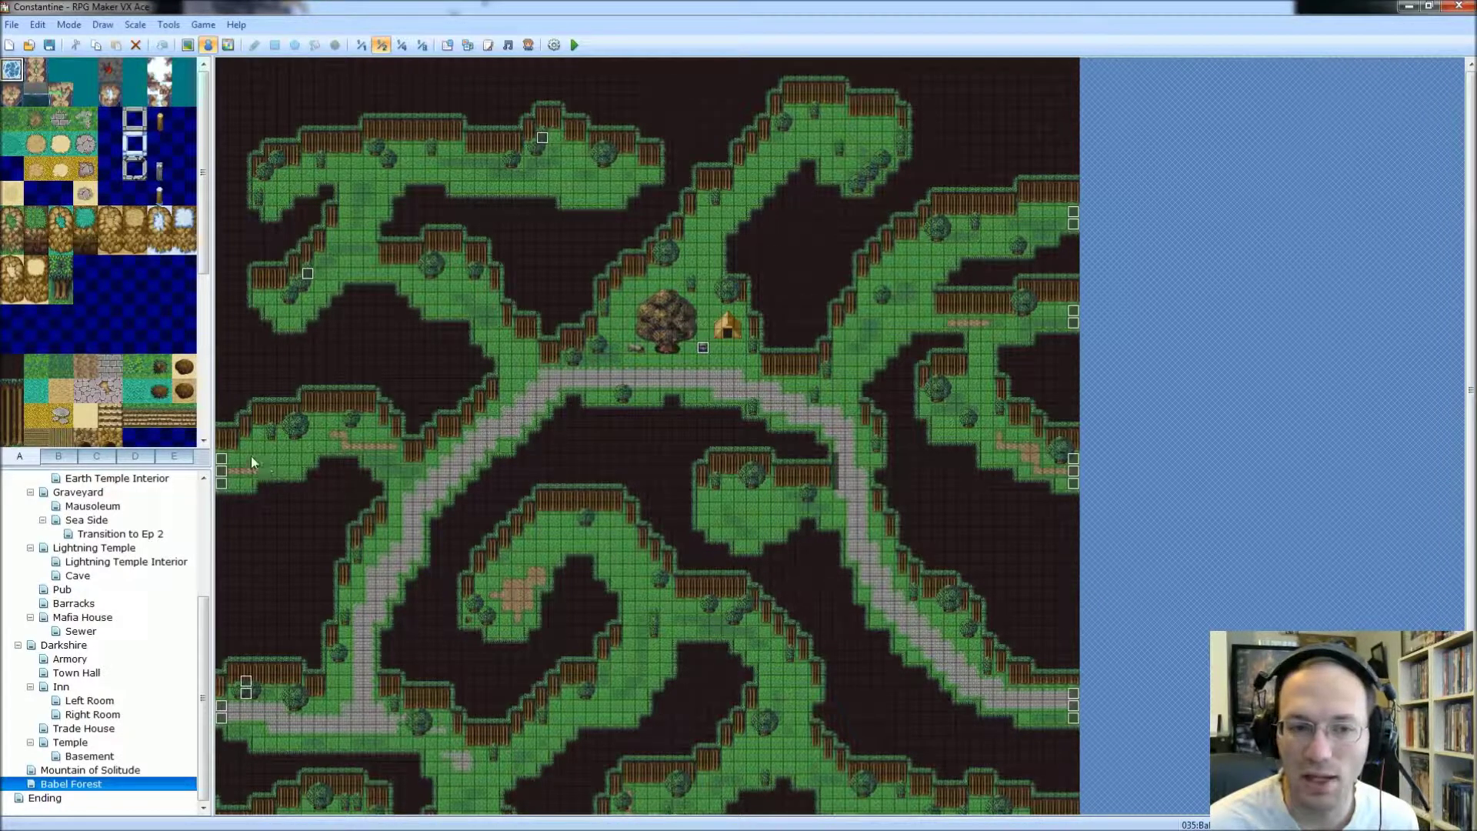
{"action": "scroll", "coordinate": [1454, 481], "scroll_direction": "down", "scroll_amount": 3}
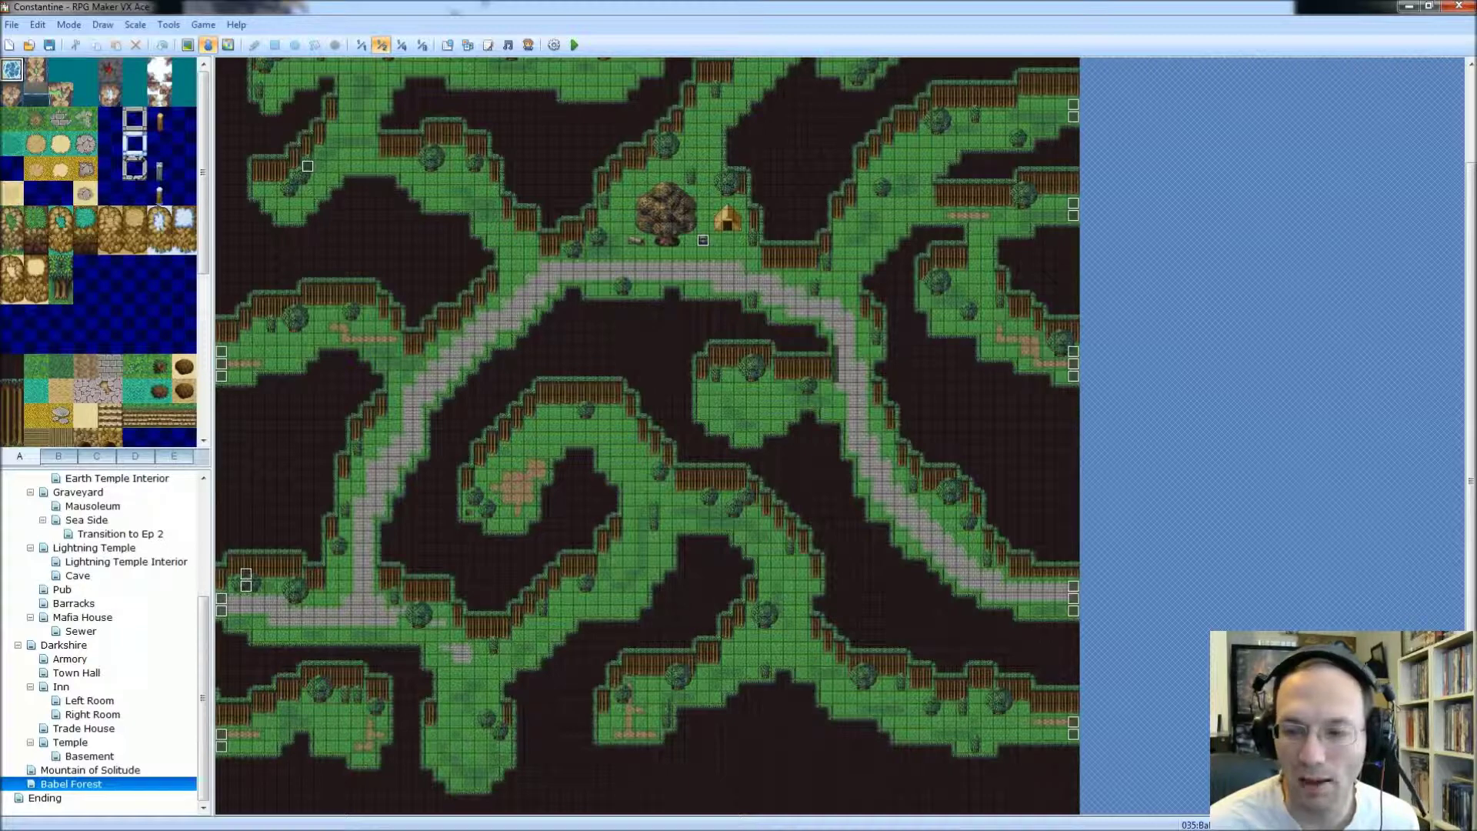
{"action": "scroll", "coordinate": [890, 395], "scroll_direction": "up", "scroll_amount": 3}
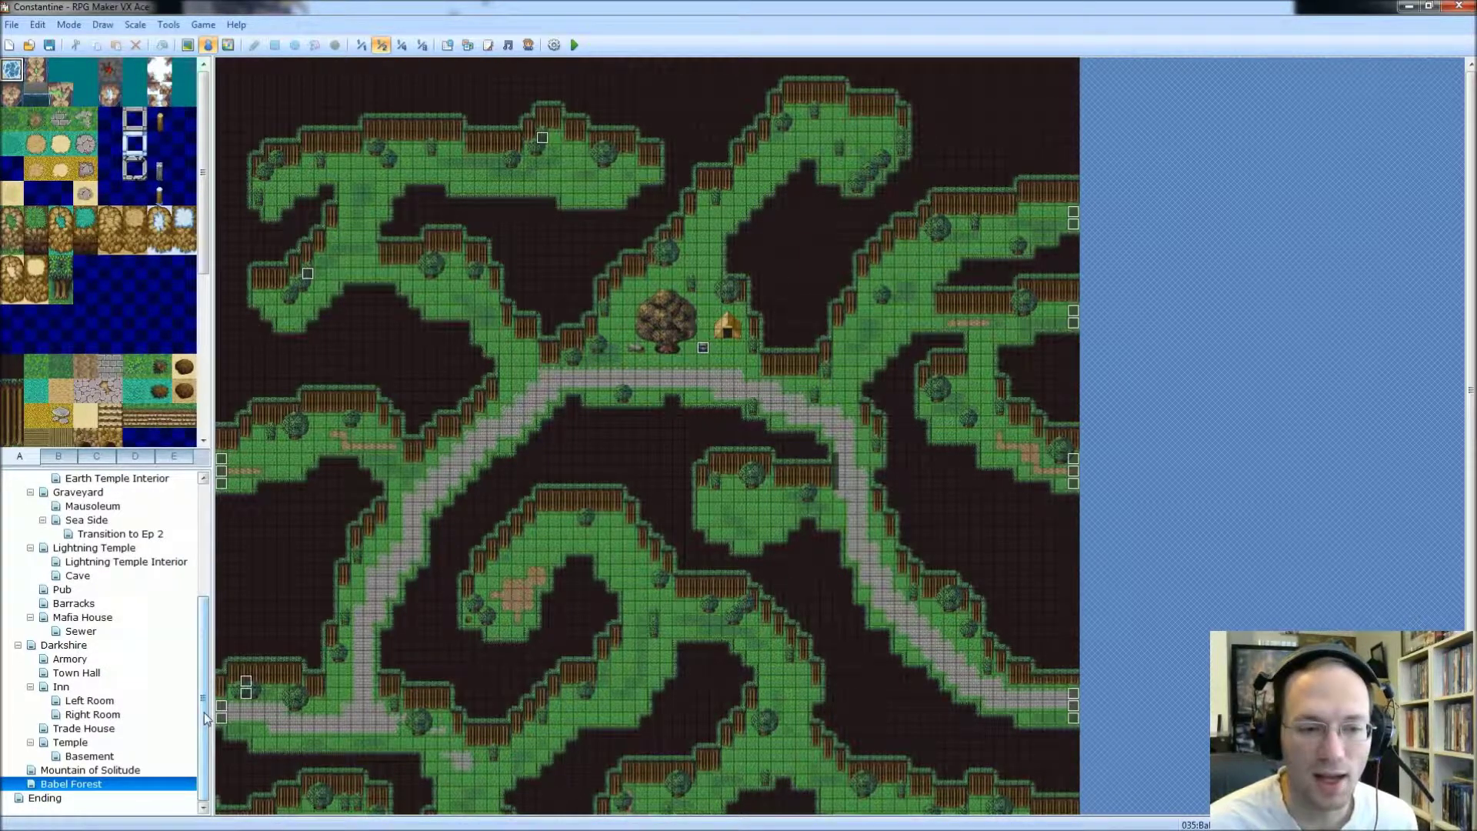
Step: Open the Fire Temple map at 1/1 scale and review all three pages of the villager event EV007 below the western stall
{"action": "left_click_drag", "start_coordinate": [204, 718], "coordinate": [196, 607]}
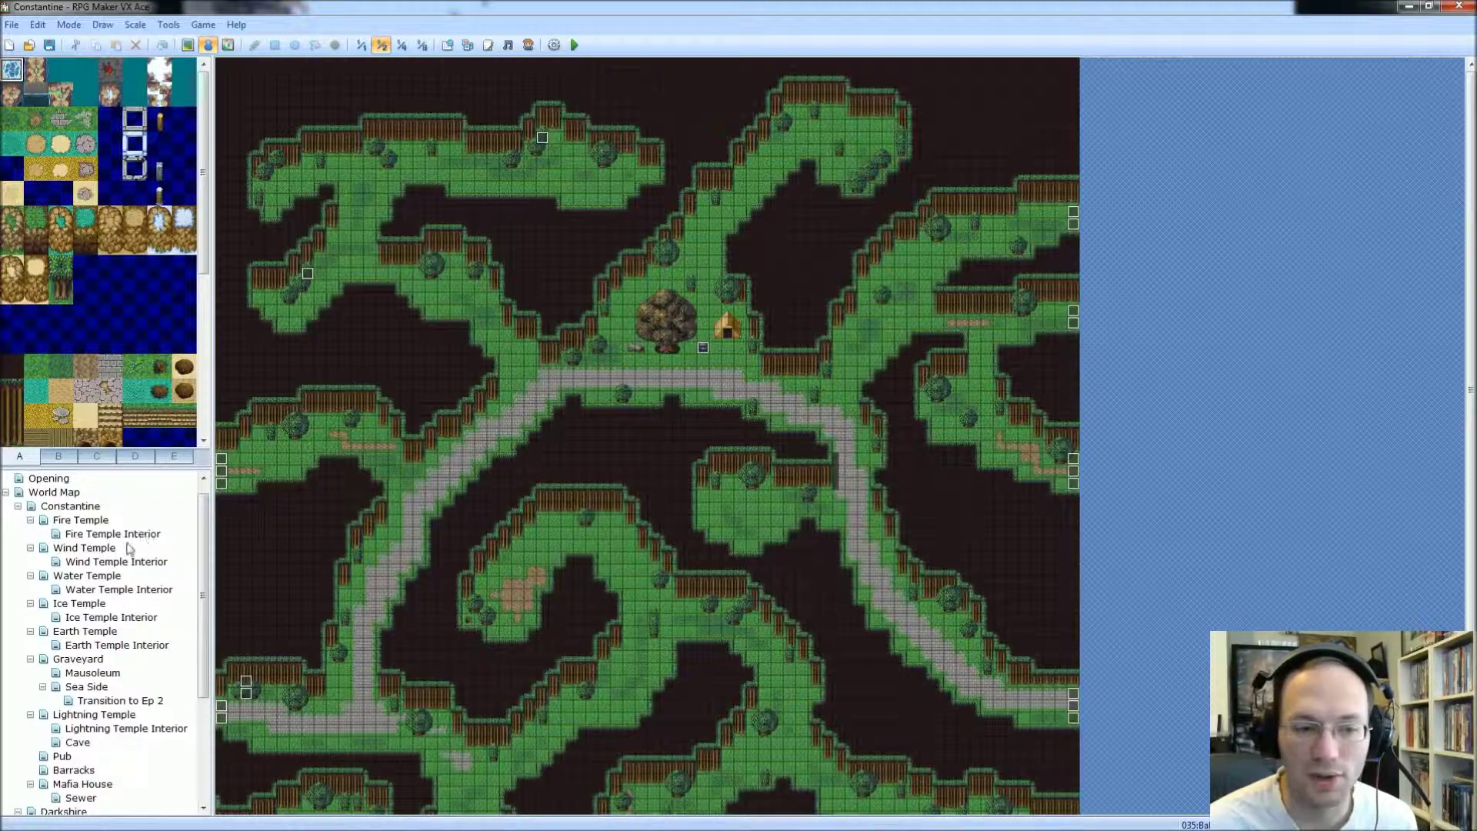
{"action": "left_click", "coordinate": [83, 519]}
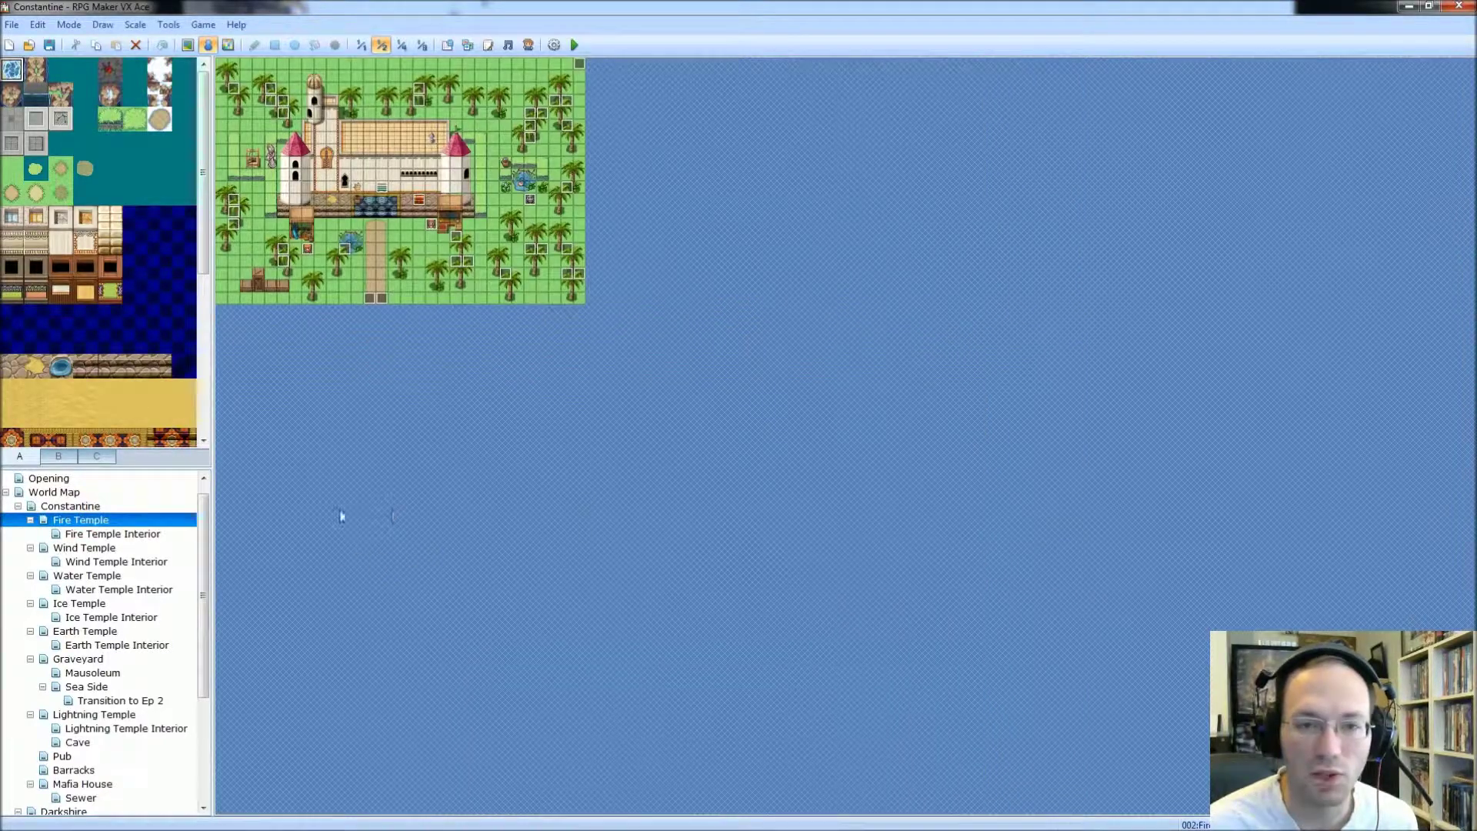
{"action": "left_click", "coordinate": [361, 45]}
{"action": "double_click", "coordinate": [400, 441]}
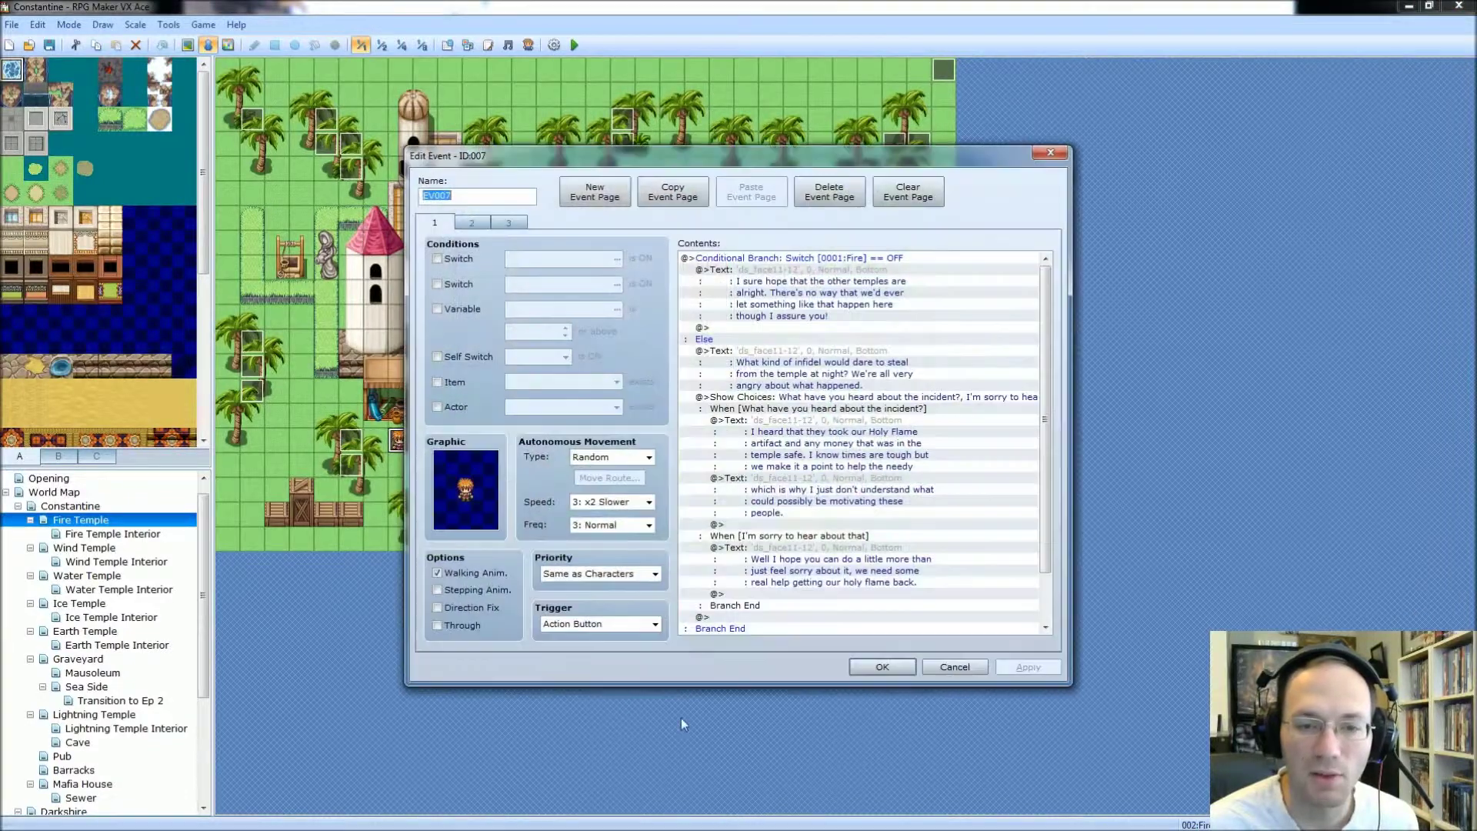
{"action": "left_click", "coordinate": [471, 224]}
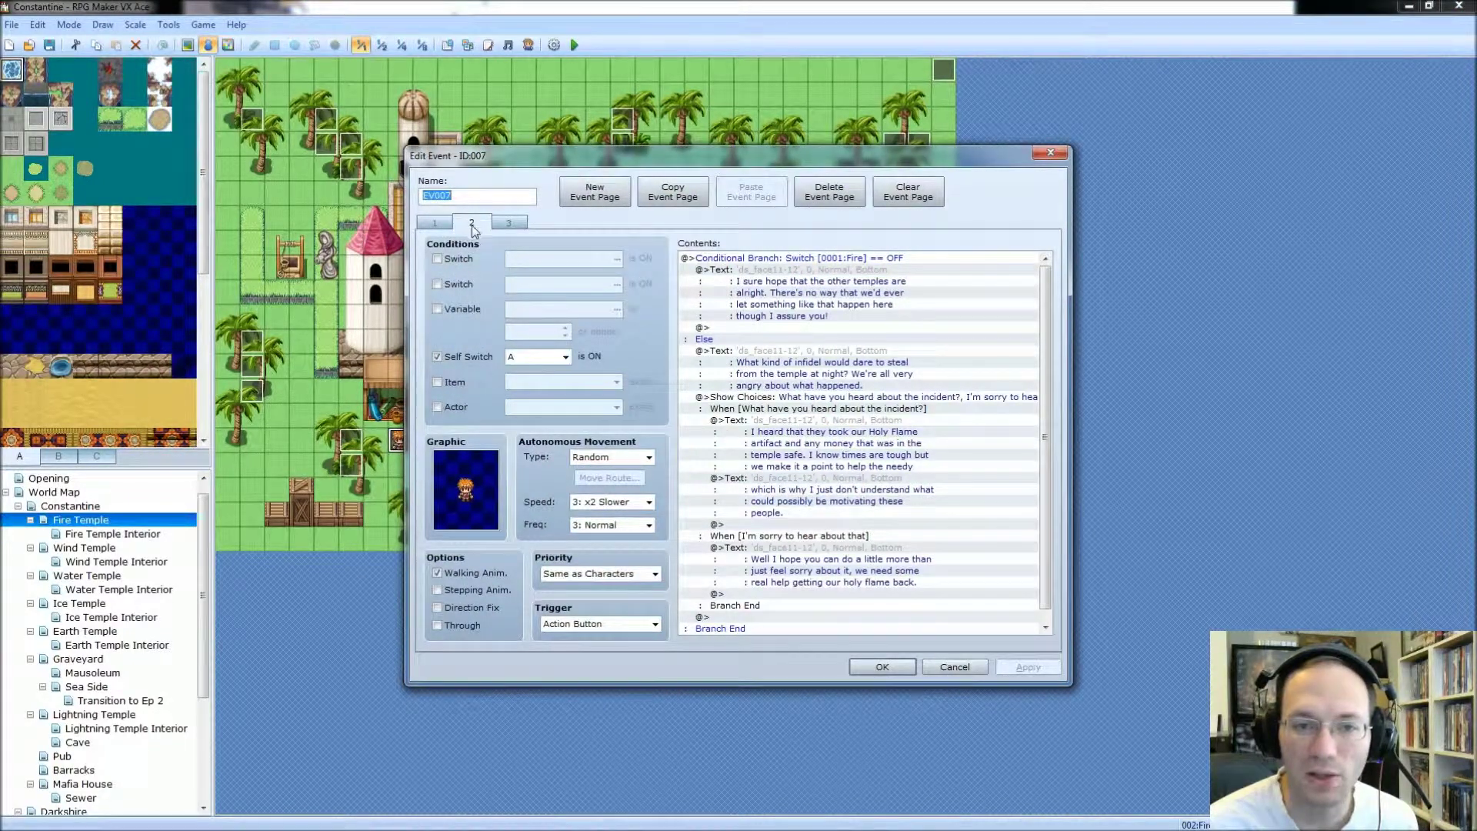
{"action": "left_click", "coordinate": [516, 223]}
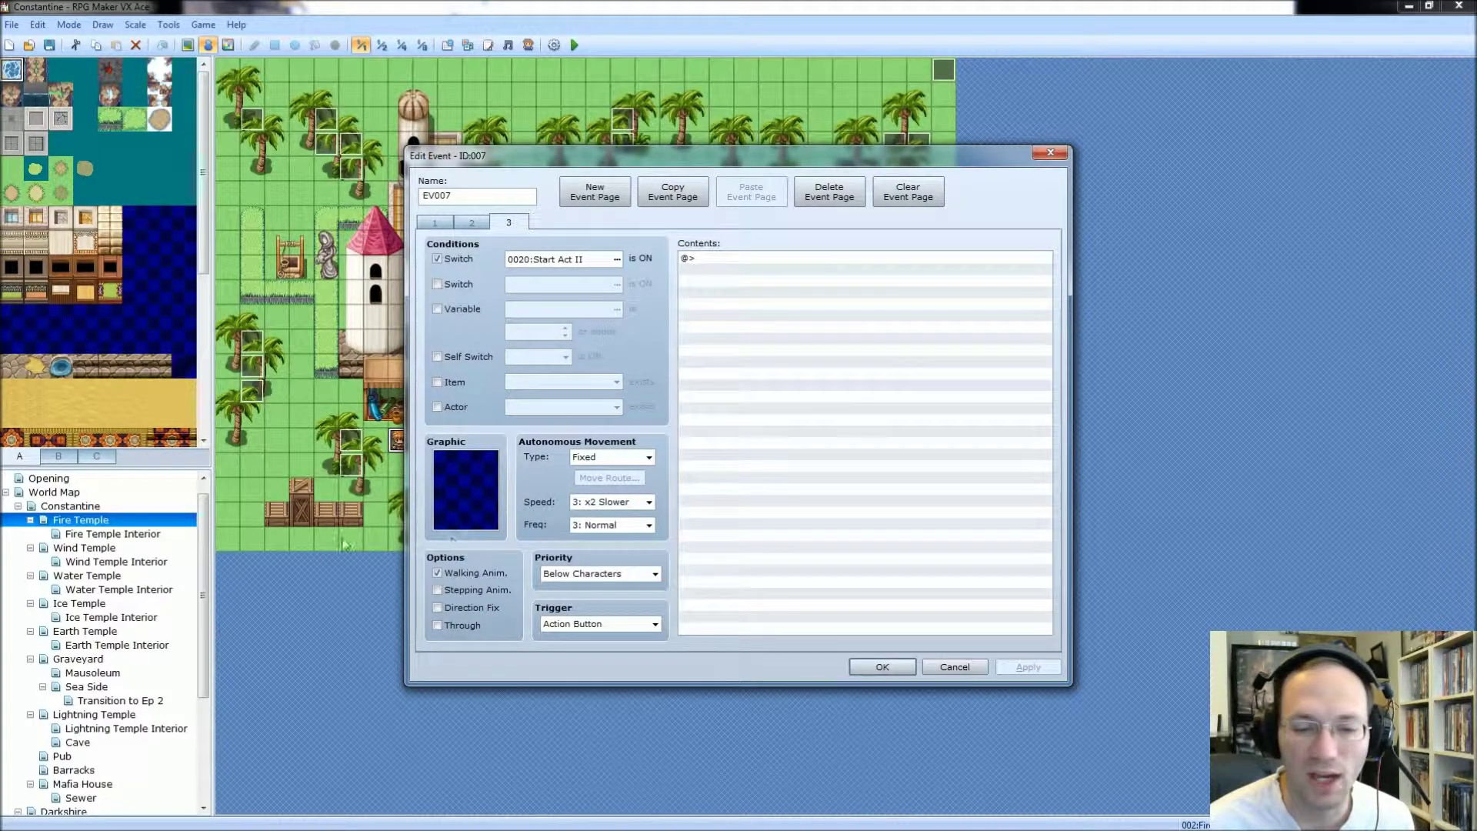
{"action": "left_click", "coordinate": [883, 666]}
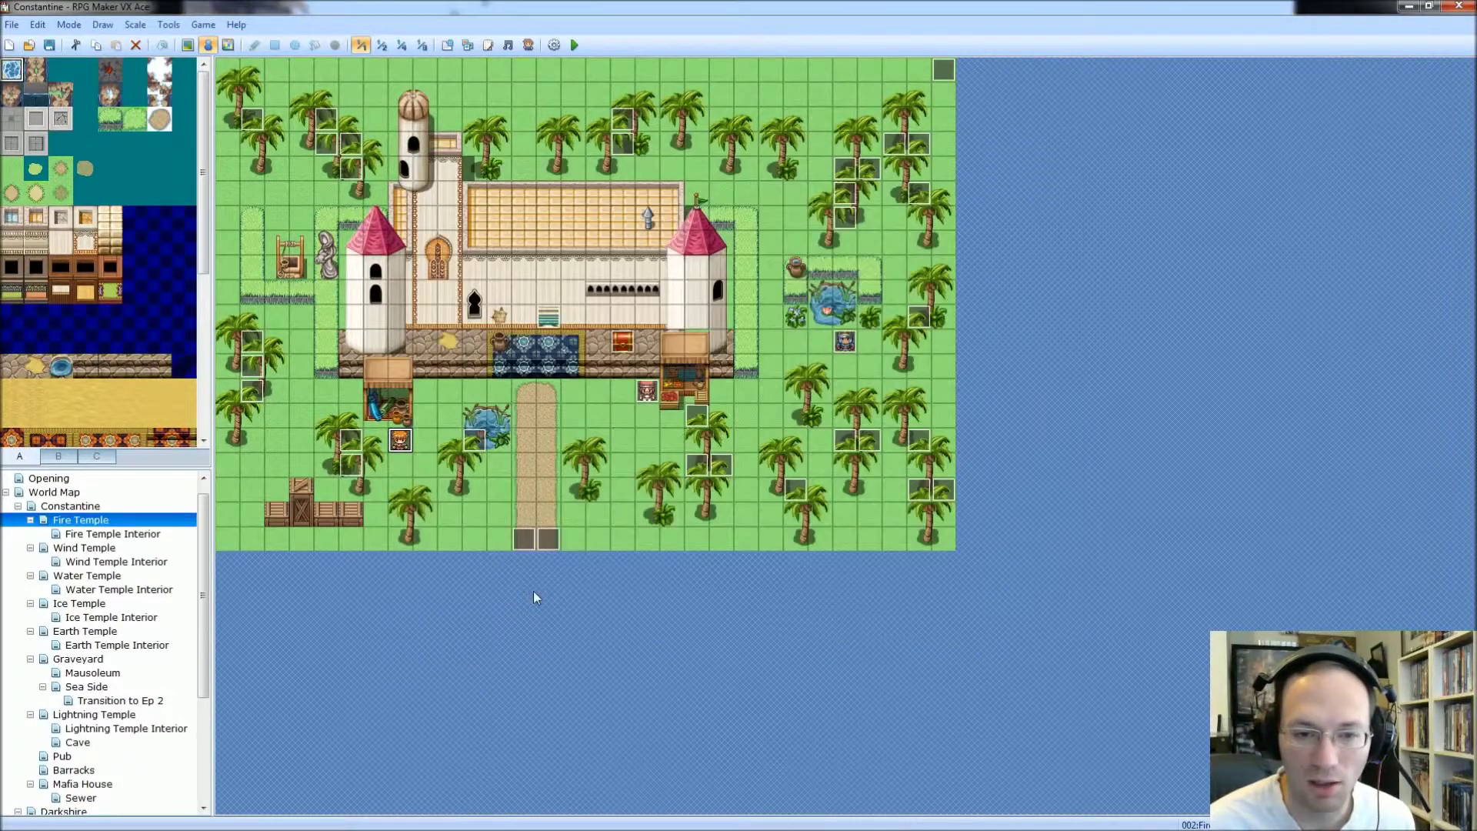
Step: Open the Fire Temple Interior map and review both pages of the villager event EV005 near the southern exit
{"action": "left_click", "coordinate": [129, 534]}
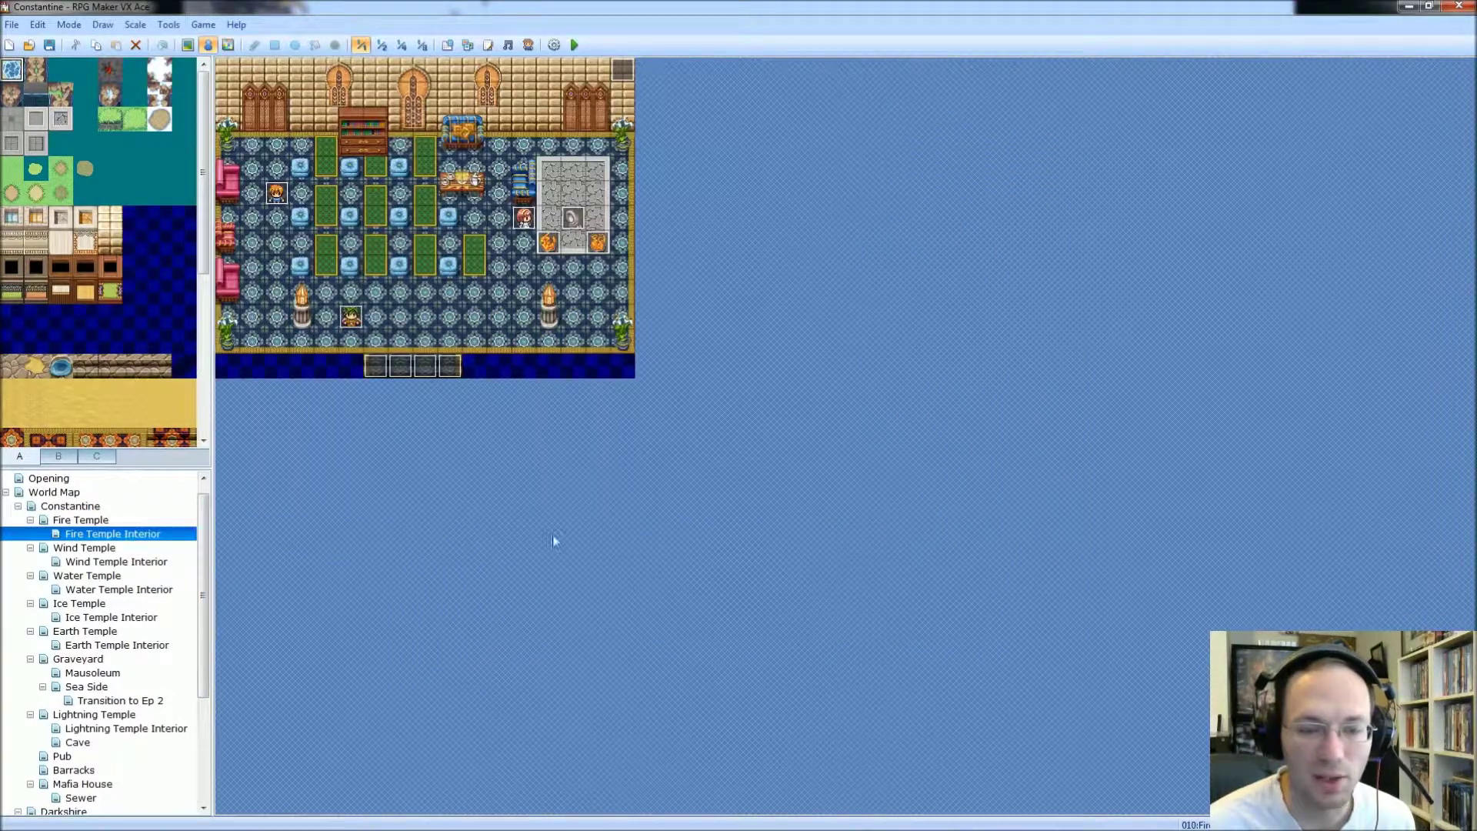
{"action": "double_click", "coordinate": [353, 323]}
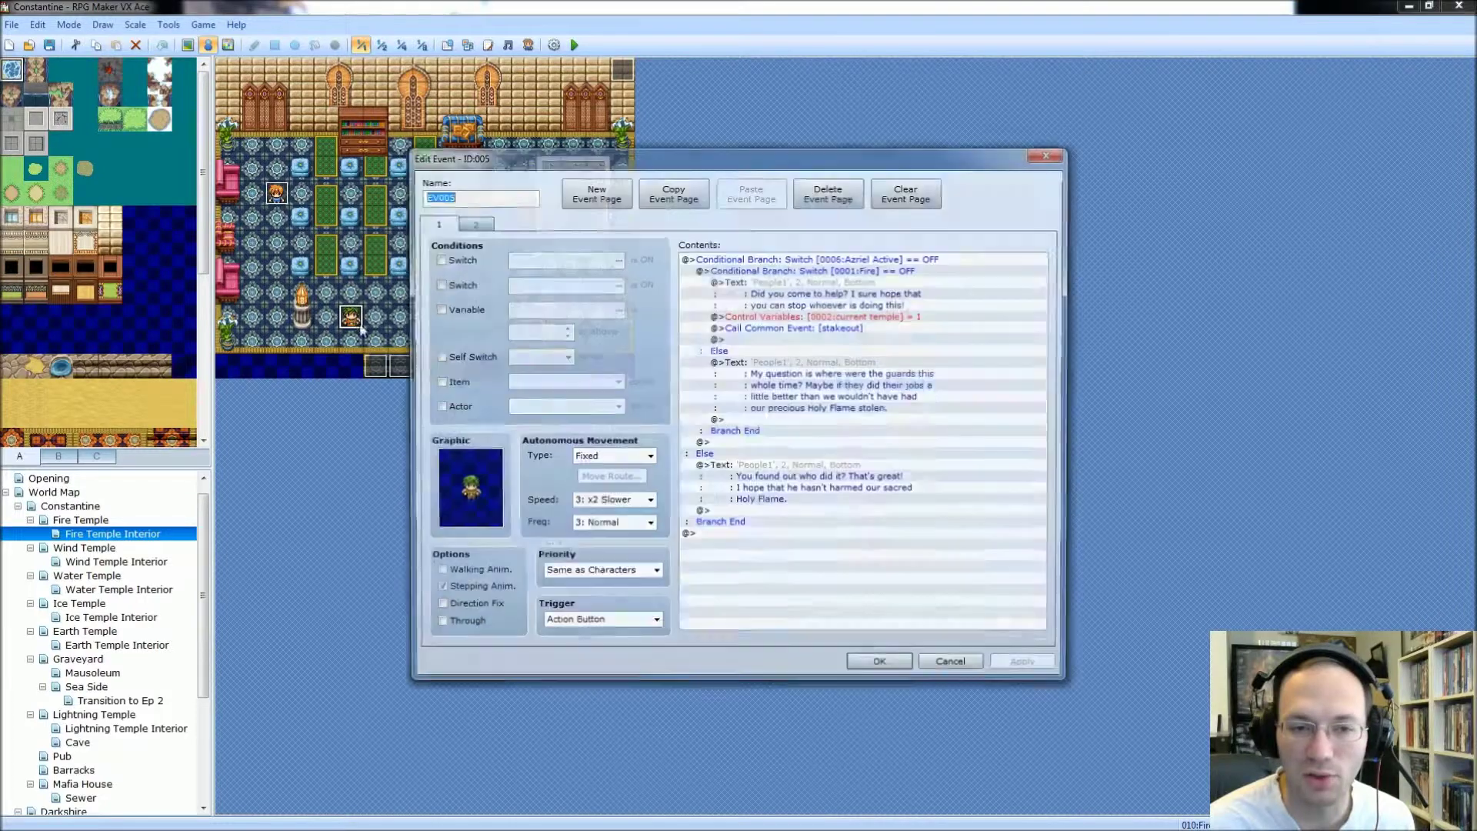
{"action": "left_click", "coordinate": [470, 224]}
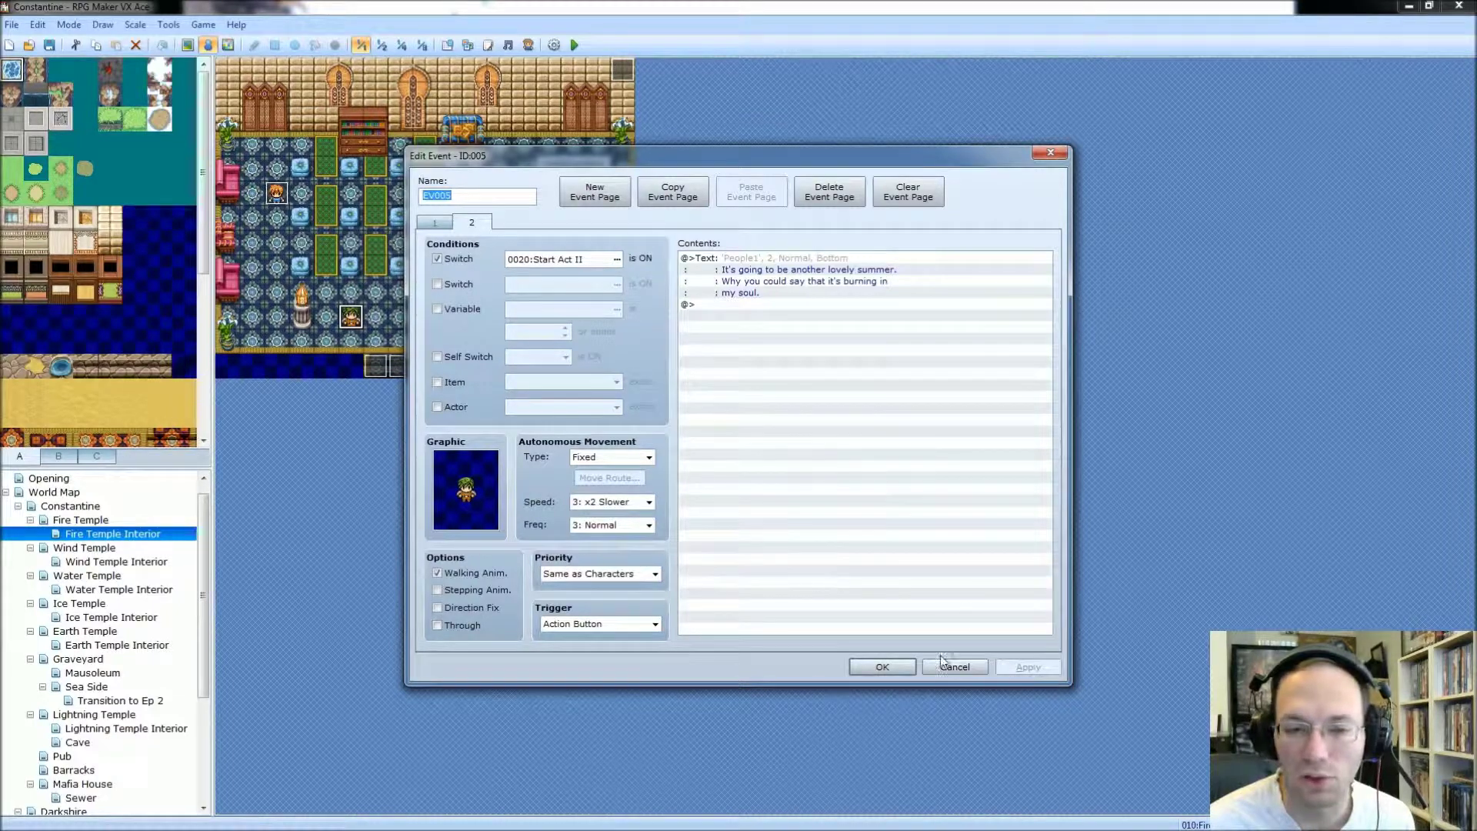
{"action": "left_click", "coordinate": [900, 664]}
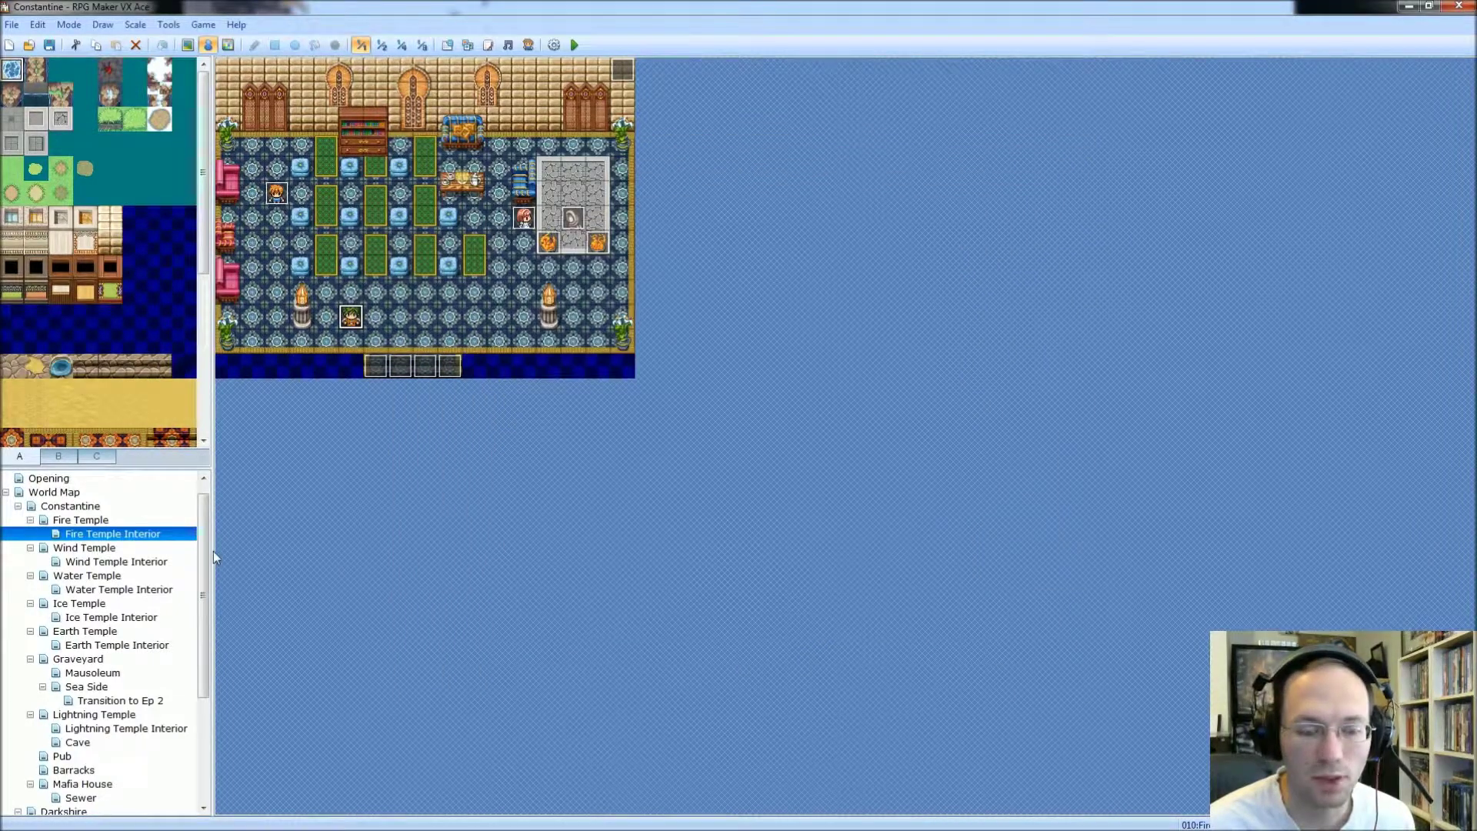
Step: View the World Map, open the Constantine map and compare both pages of event EV020 beside the southwestern mountains
{"action": "left_click", "coordinate": [55, 494]}
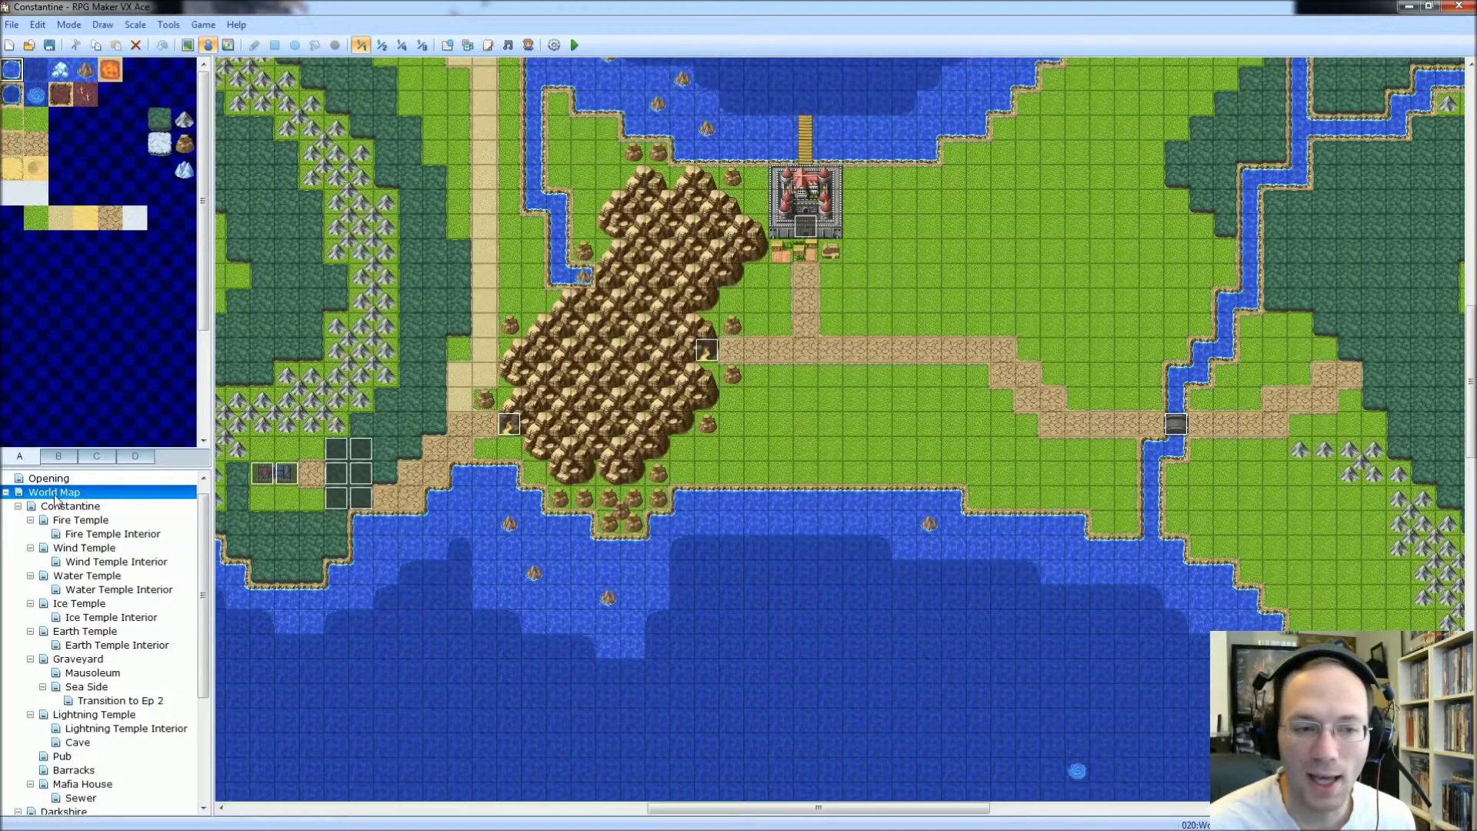
{"action": "left_click", "coordinate": [65, 509]}
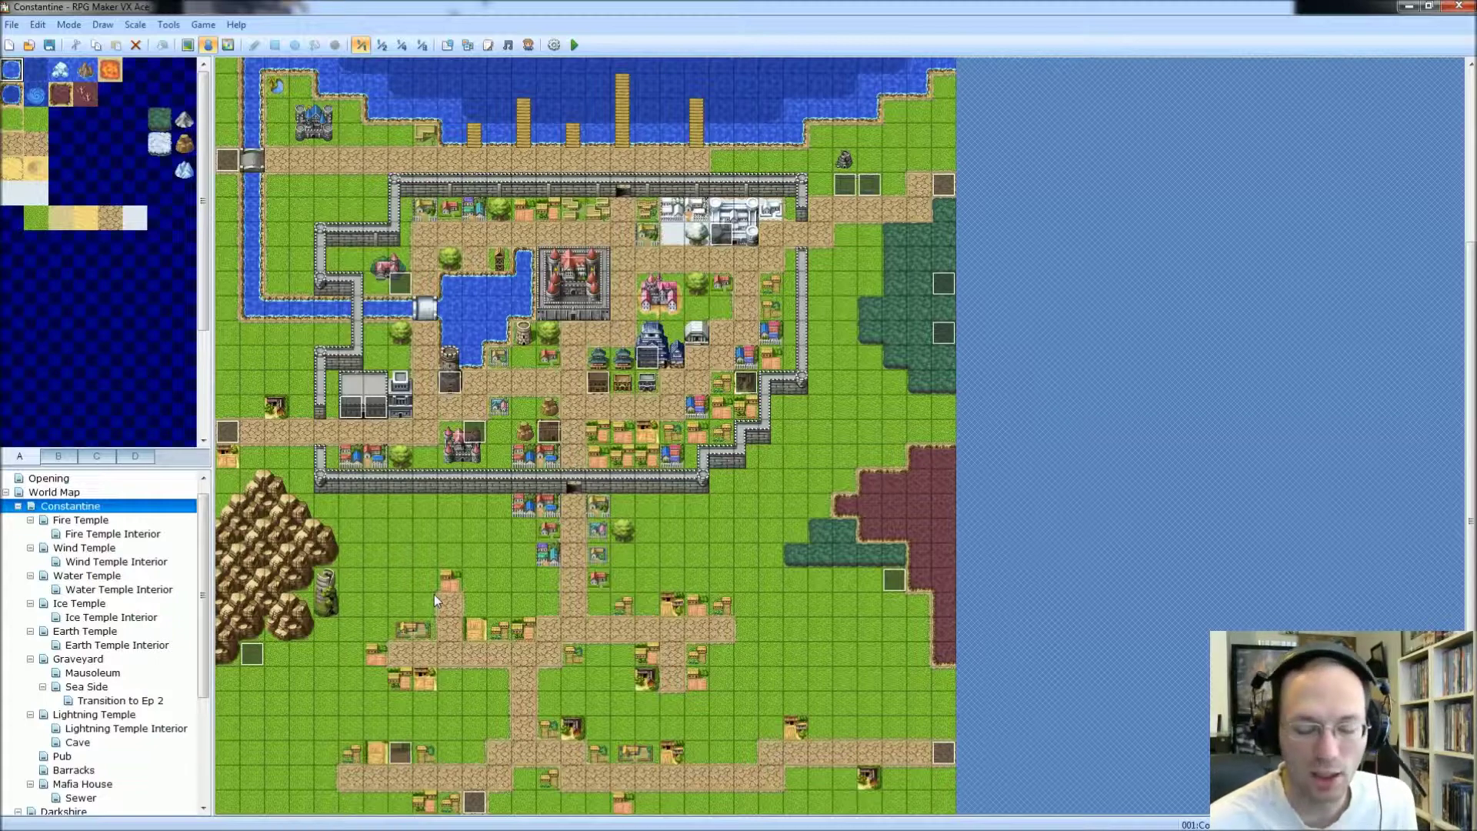
{"action": "double_click", "coordinate": [259, 648]}
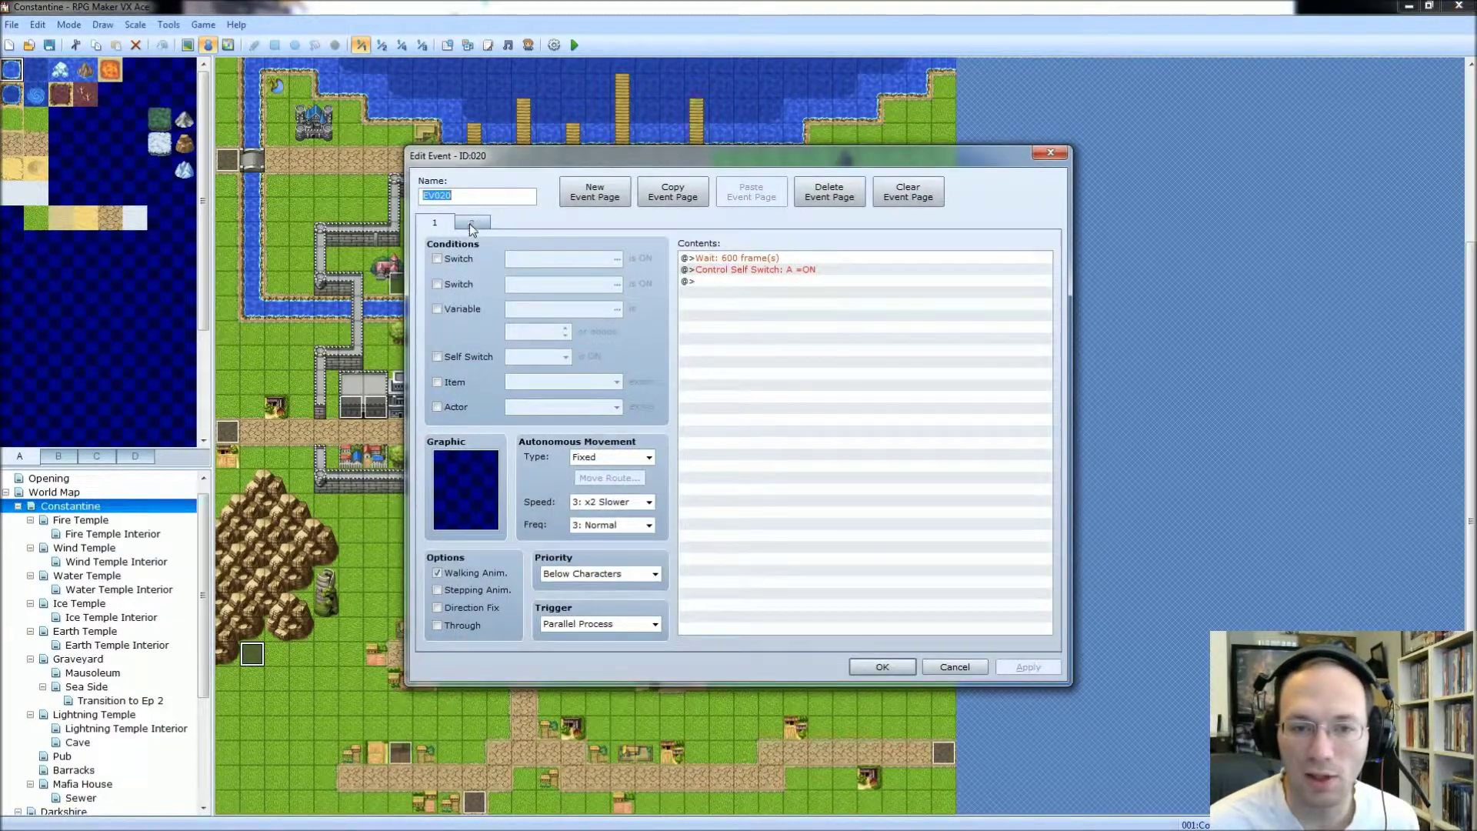
{"action": "left_click", "coordinate": [471, 226]}
{"action": "left_click", "coordinate": [436, 228]}
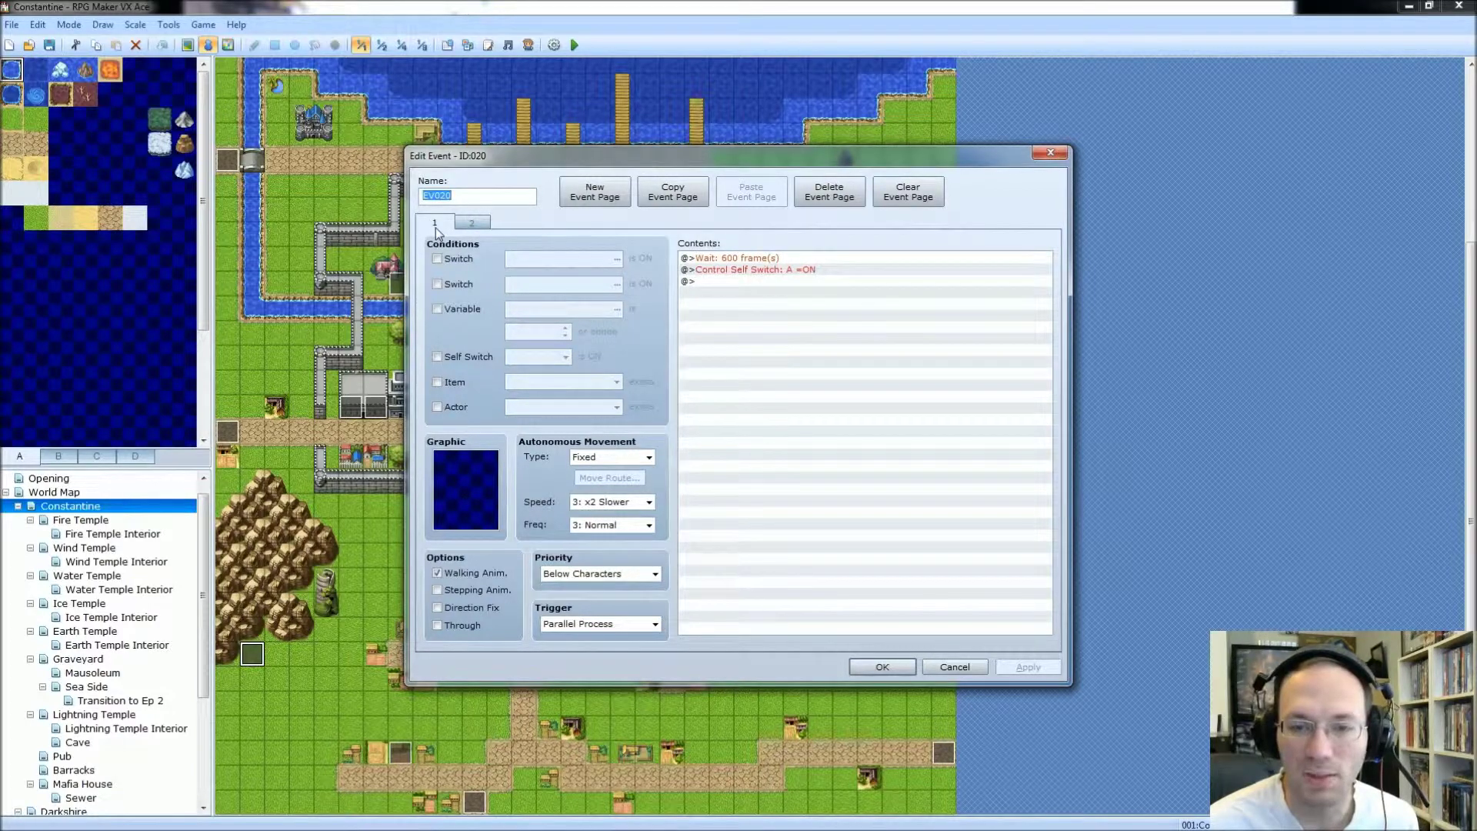
{"action": "left_click", "coordinate": [470, 222]}
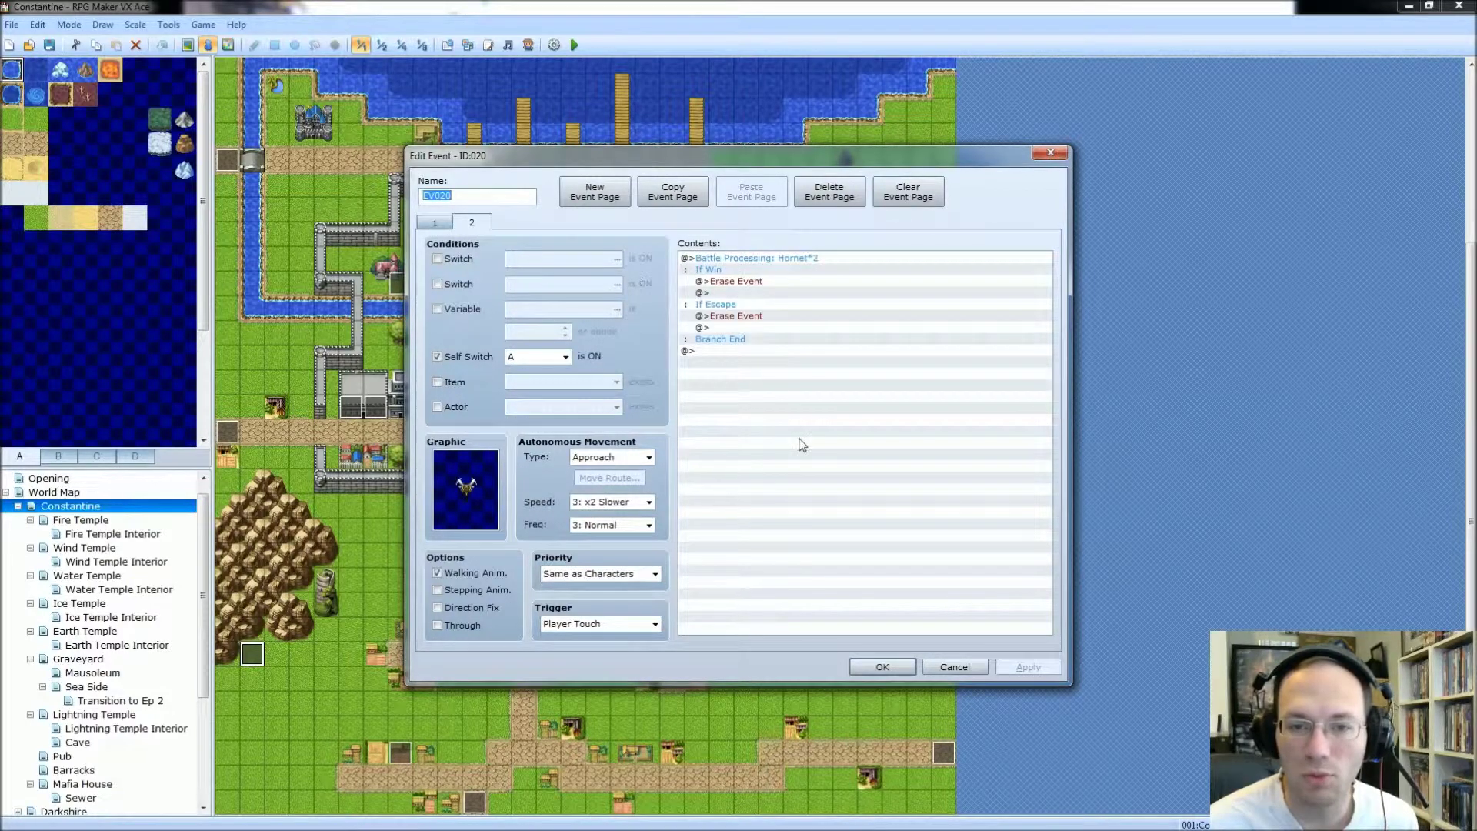
{"action": "left_click", "coordinate": [435, 223]}
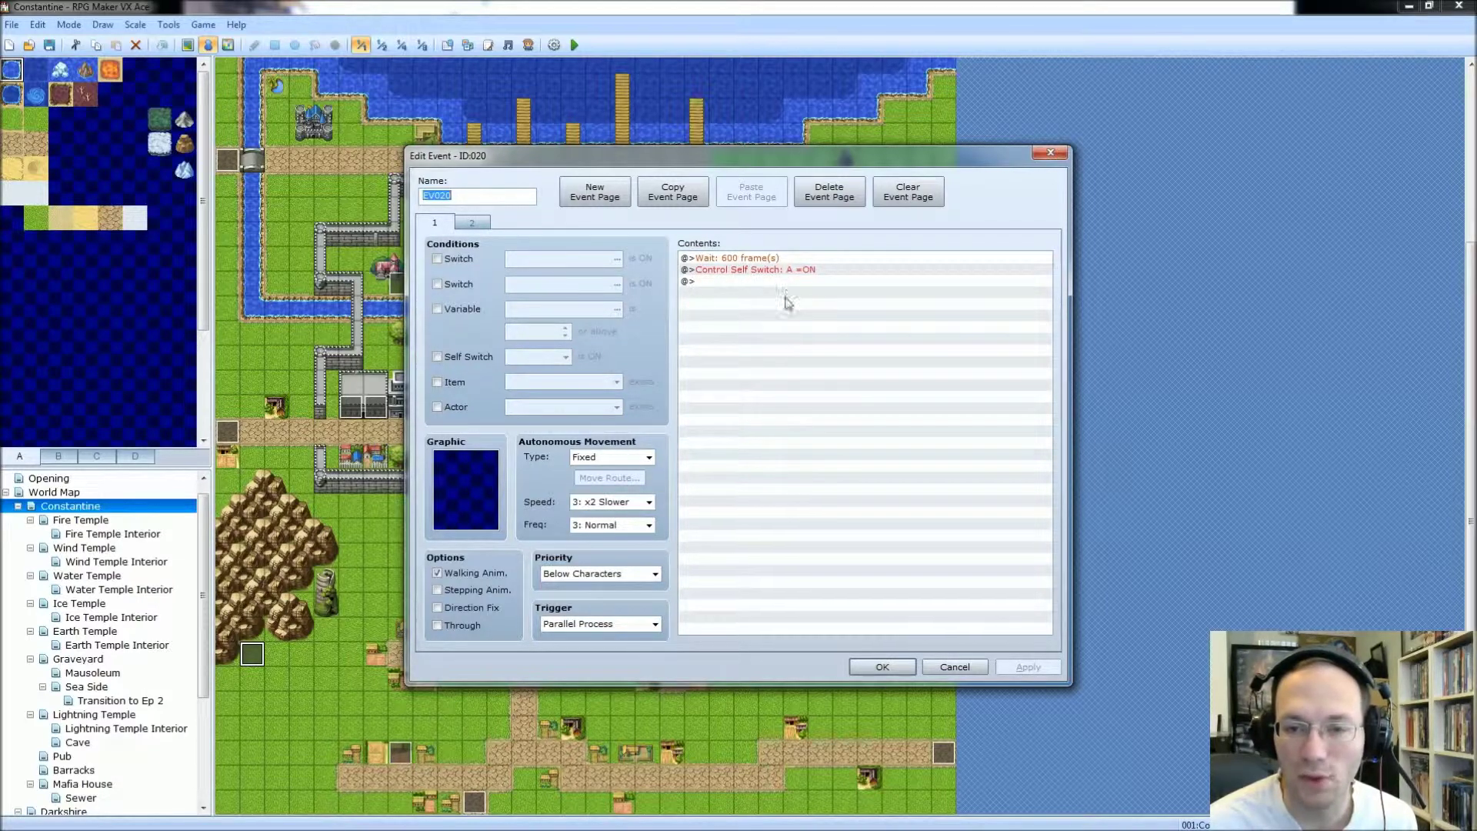
{"action": "left_click", "coordinate": [473, 223]}
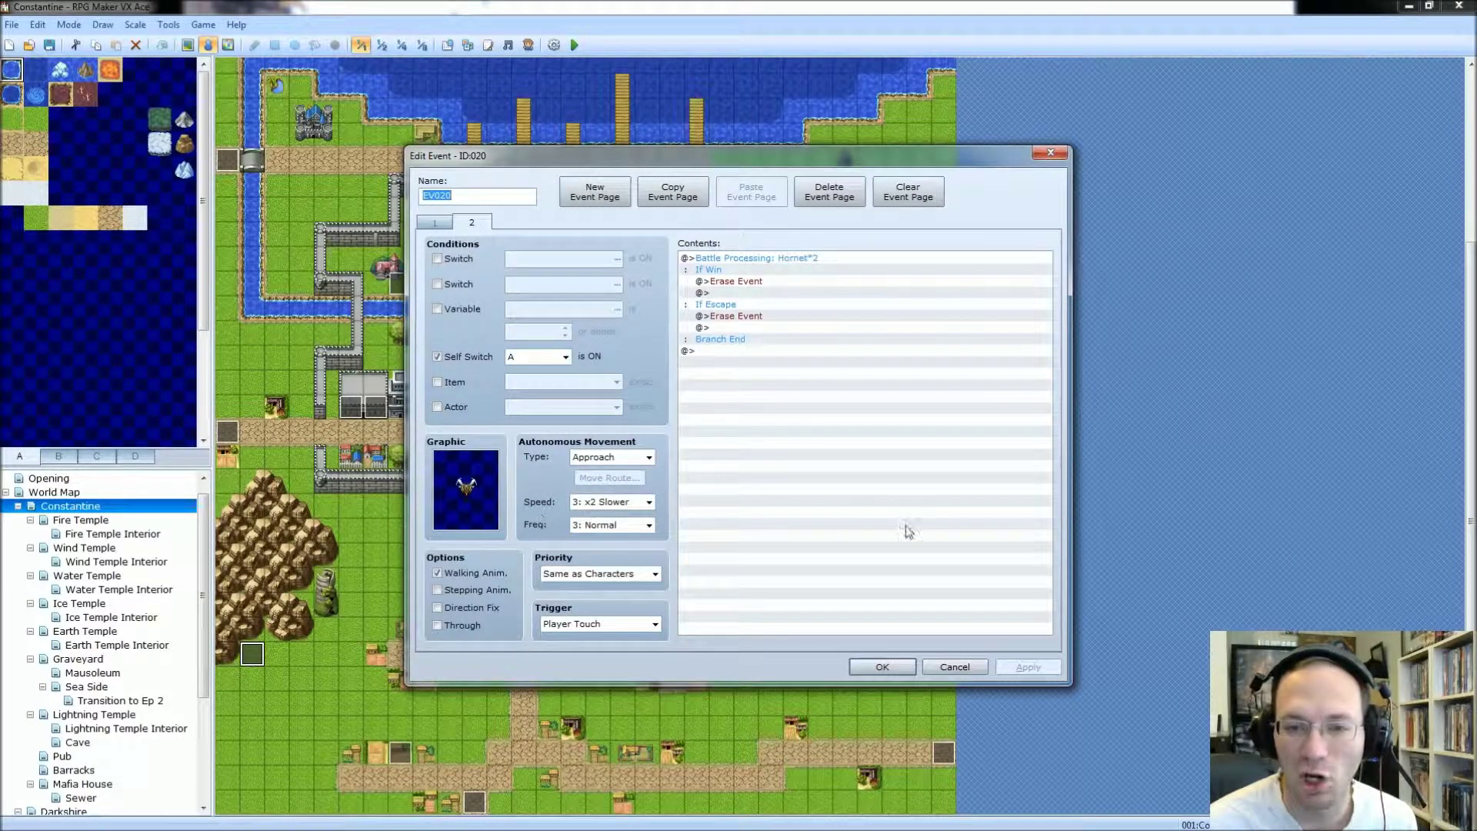
Step: Inspect the Hornet*2 Battle Processing settings and the escape branch on page 2 of EV020, and close the event unchanged
{"action": "left_click", "coordinate": [735, 260]}
{"action": "right_click", "coordinate": [736, 260]}
{"action": "left_click", "coordinate": [814, 283]}
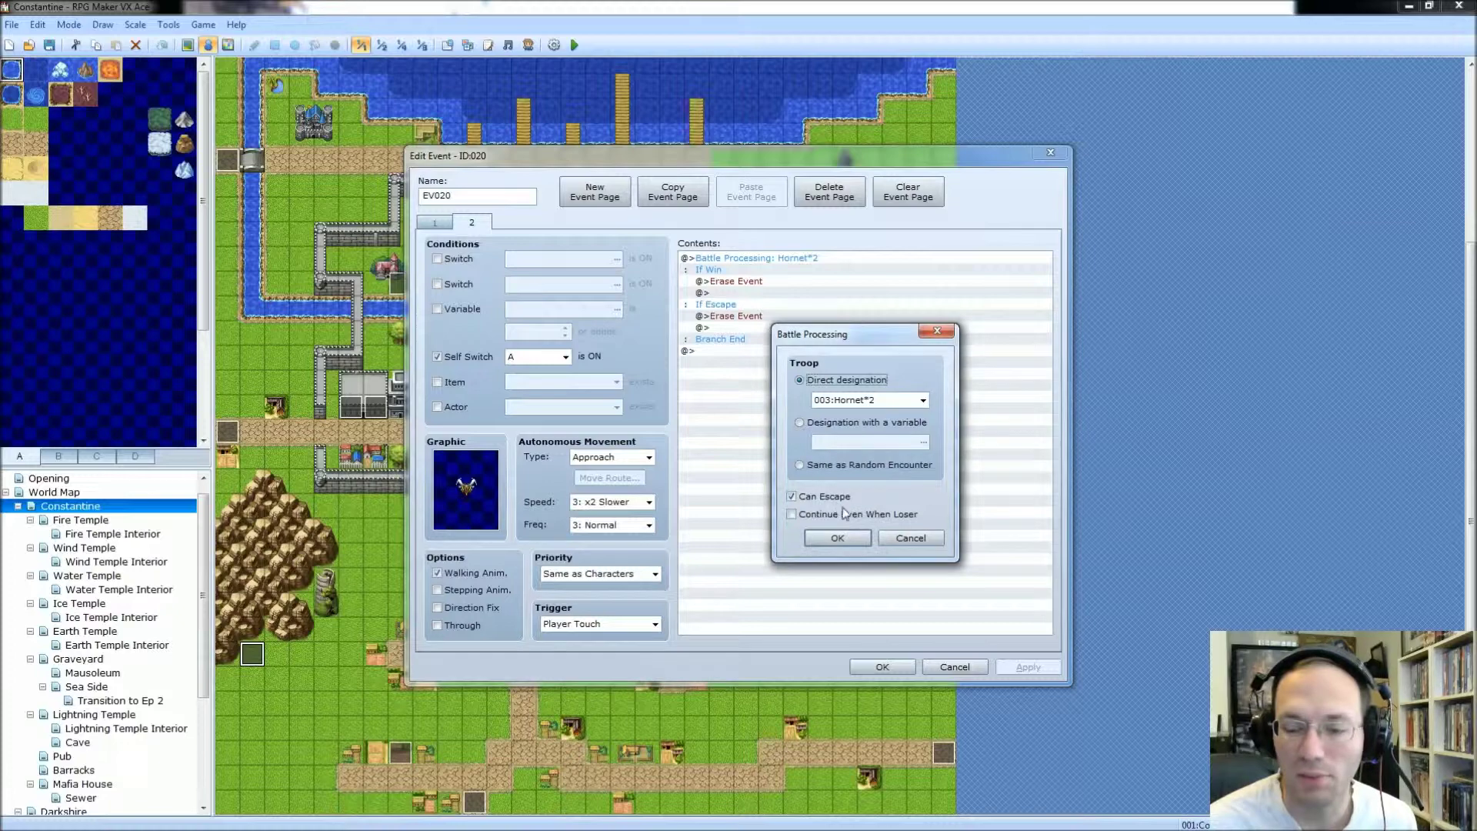
{"action": "left_click", "coordinate": [911, 539]}
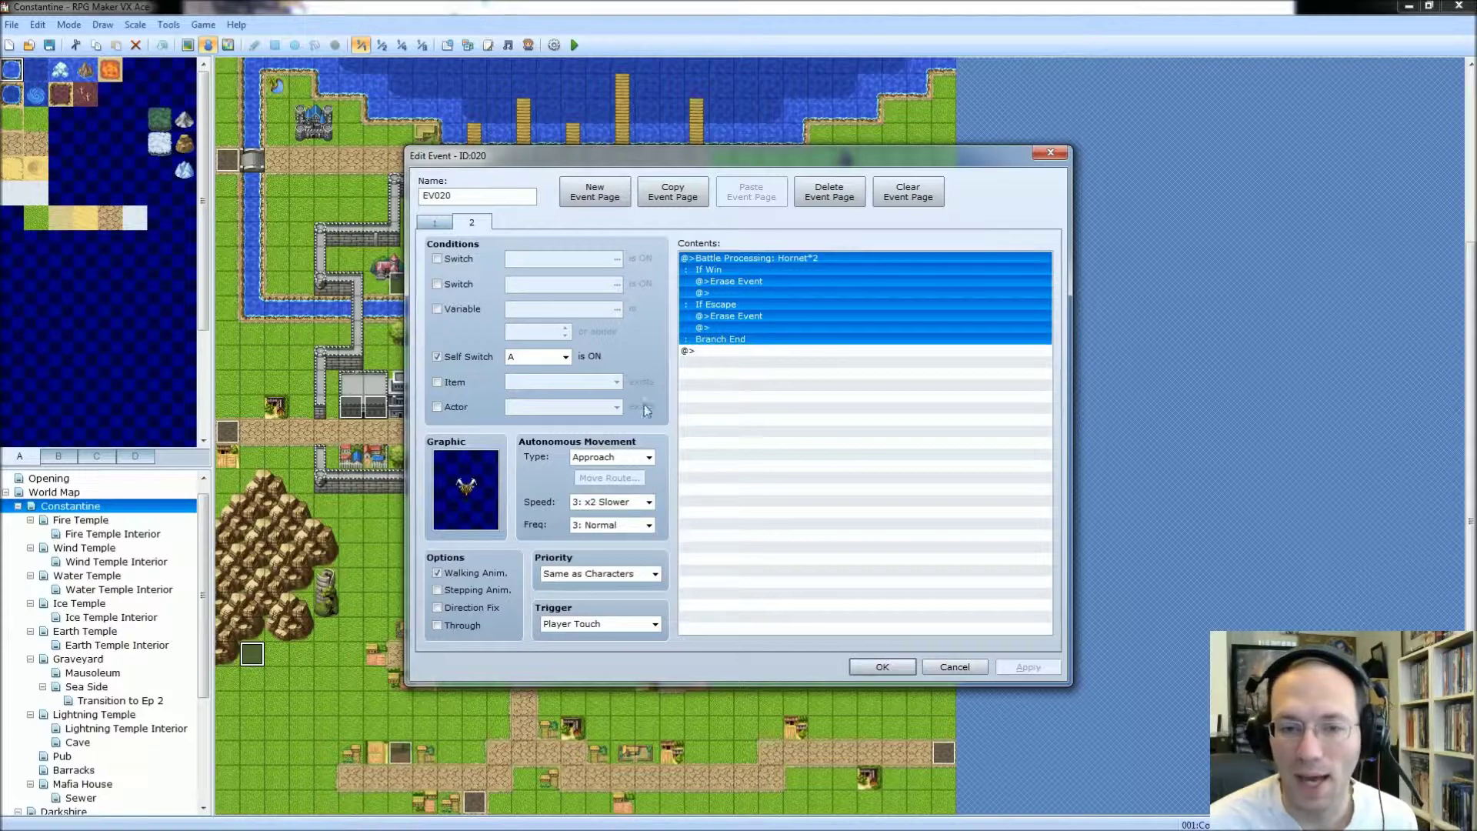
{"action": "left_click", "coordinate": [740, 316]}
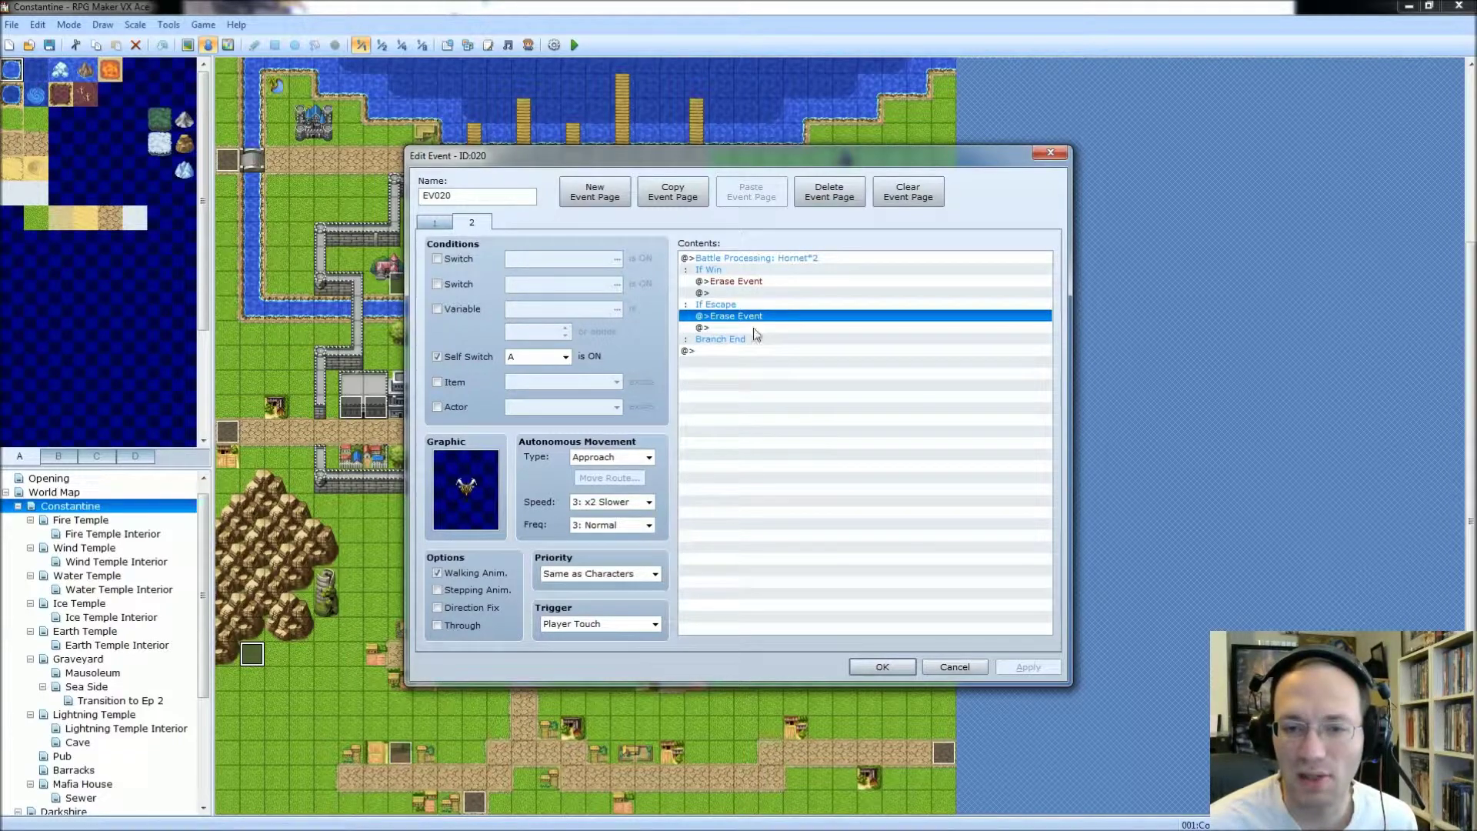
{"action": "left_click", "coordinate": [720, 351]}
{"action": "left_click", "coordinate": [1051, 153]}
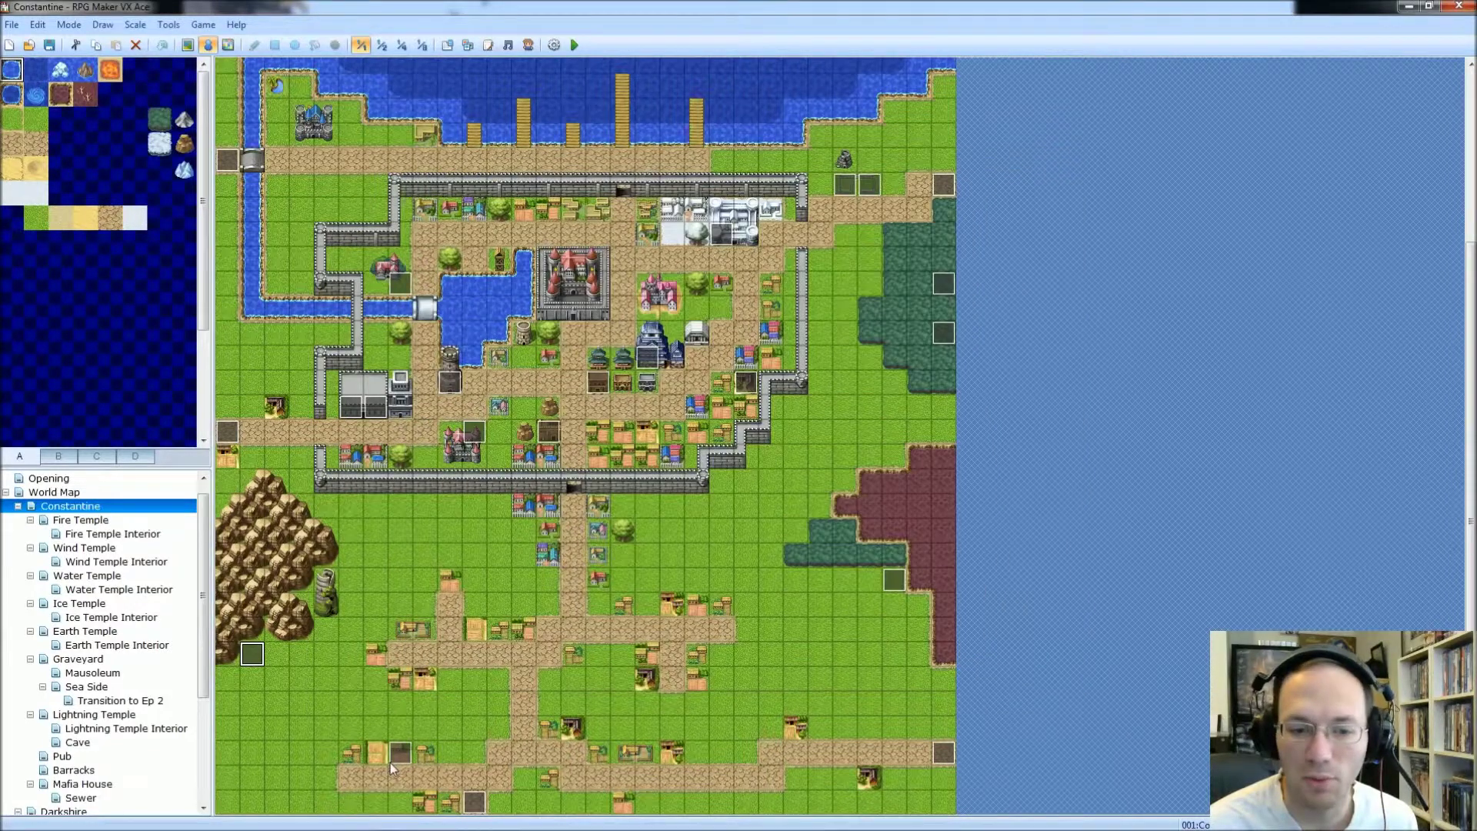
Step: Open event EV022 in the southwestern village and review page 2's win and escape branches and its Erase Event command
{"action": "double_click", "coordinate": [400, 752]}
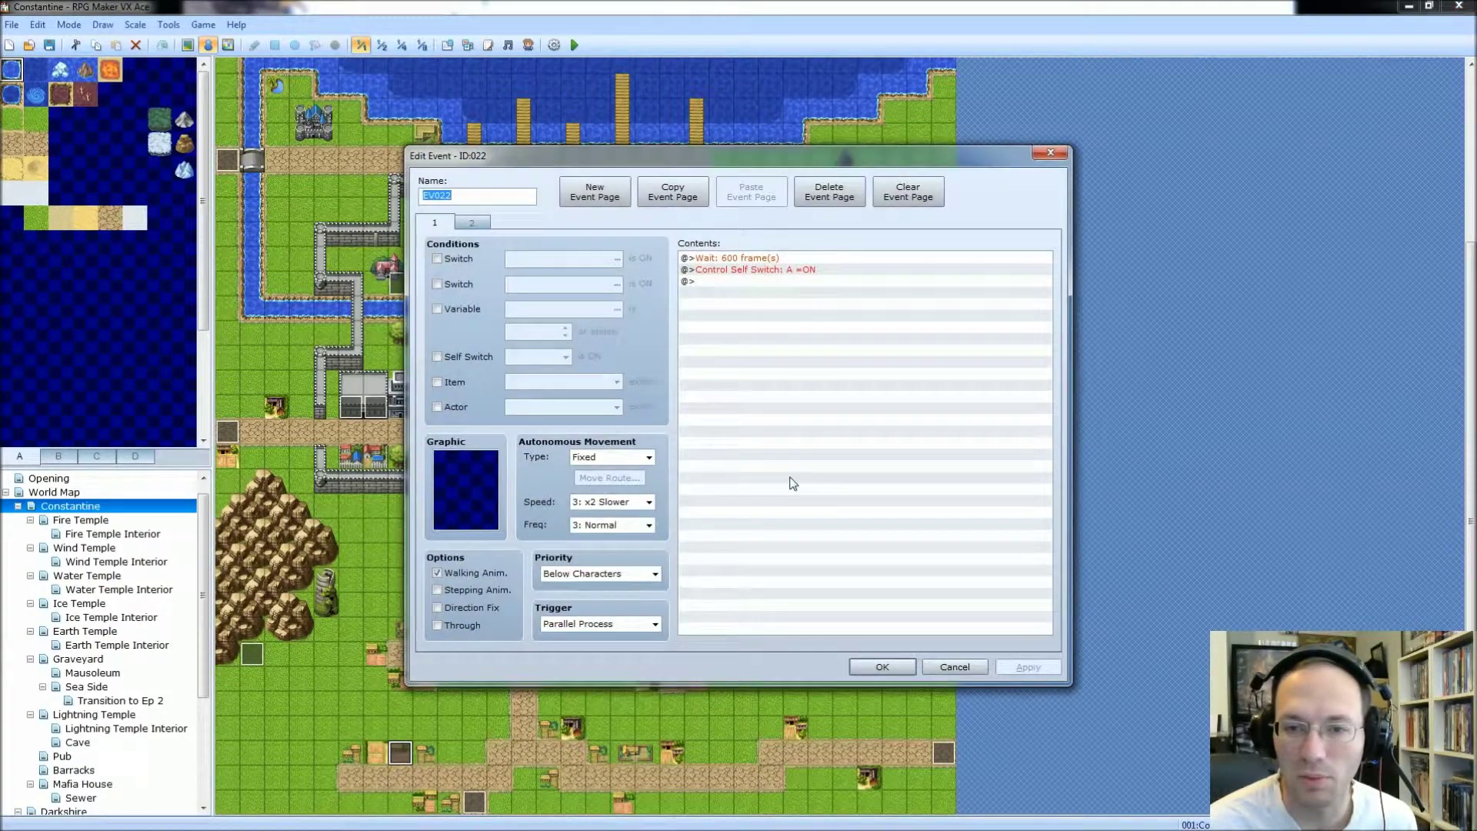
{"action": "left_click", "coordinate": [473, 224]}
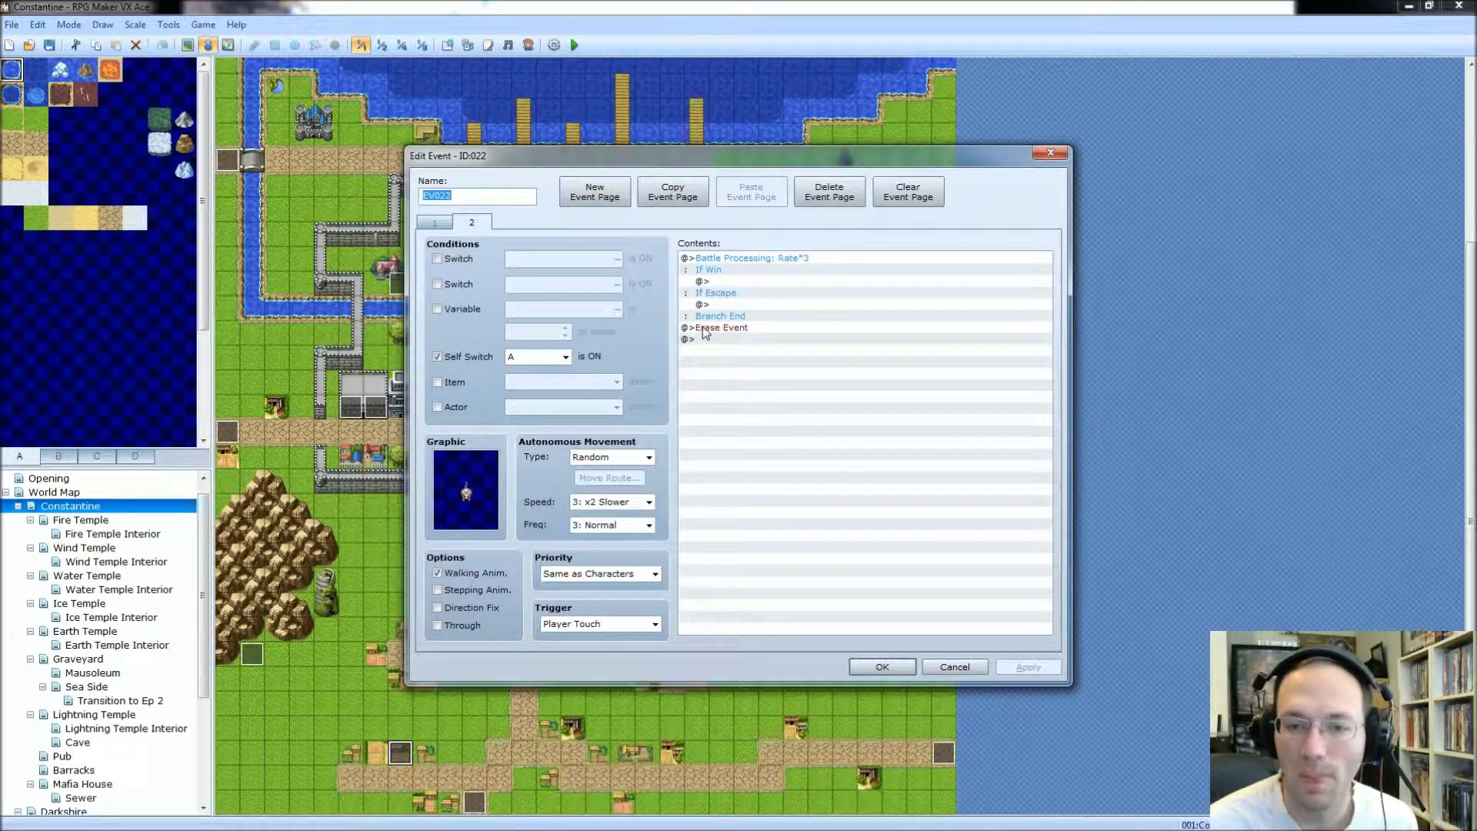
{"action": "left_click", "coordinate": [719, 283]}
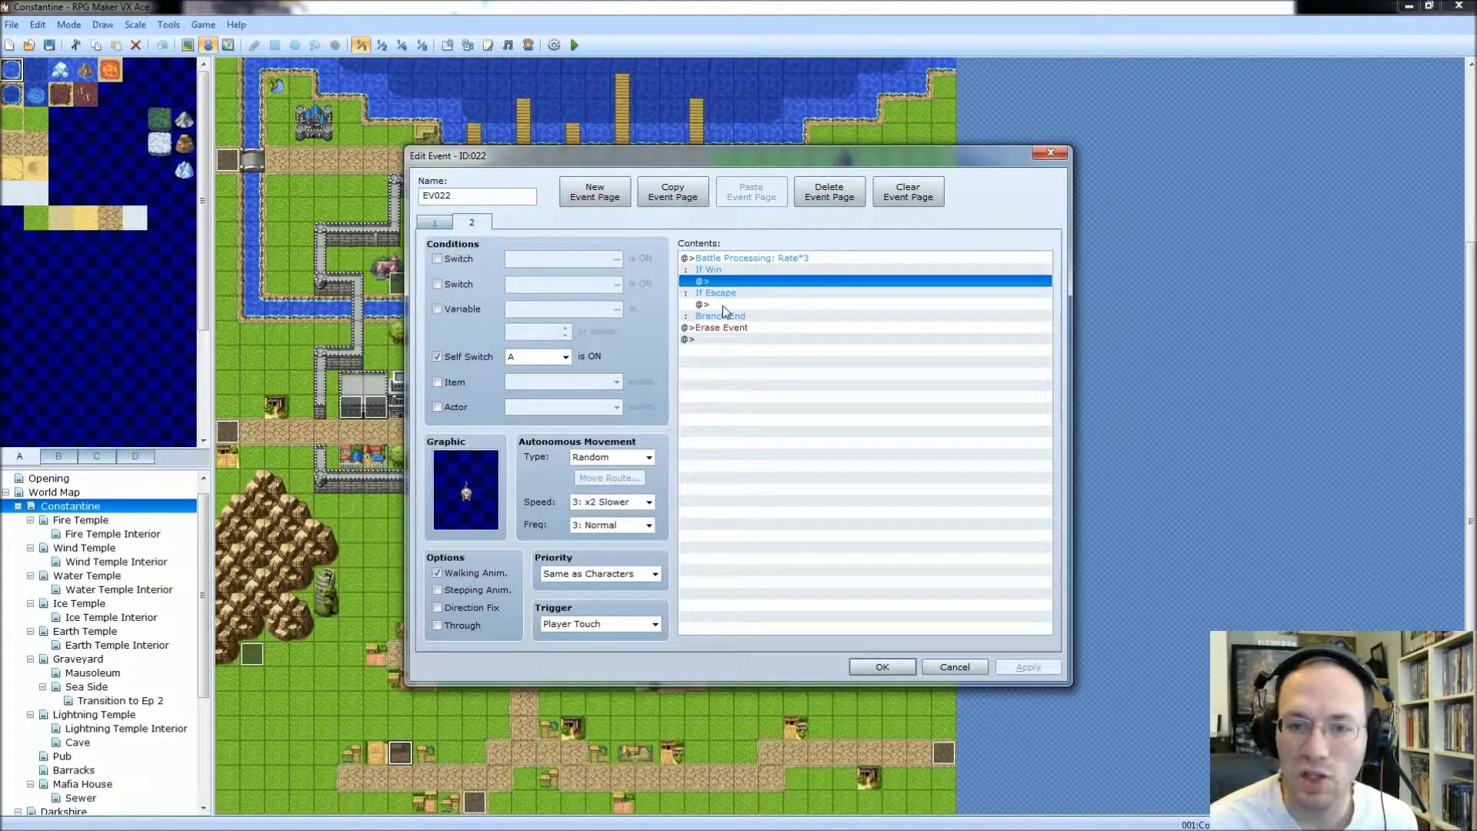
{"action": "left_click", "coordinate": [725, 306]}
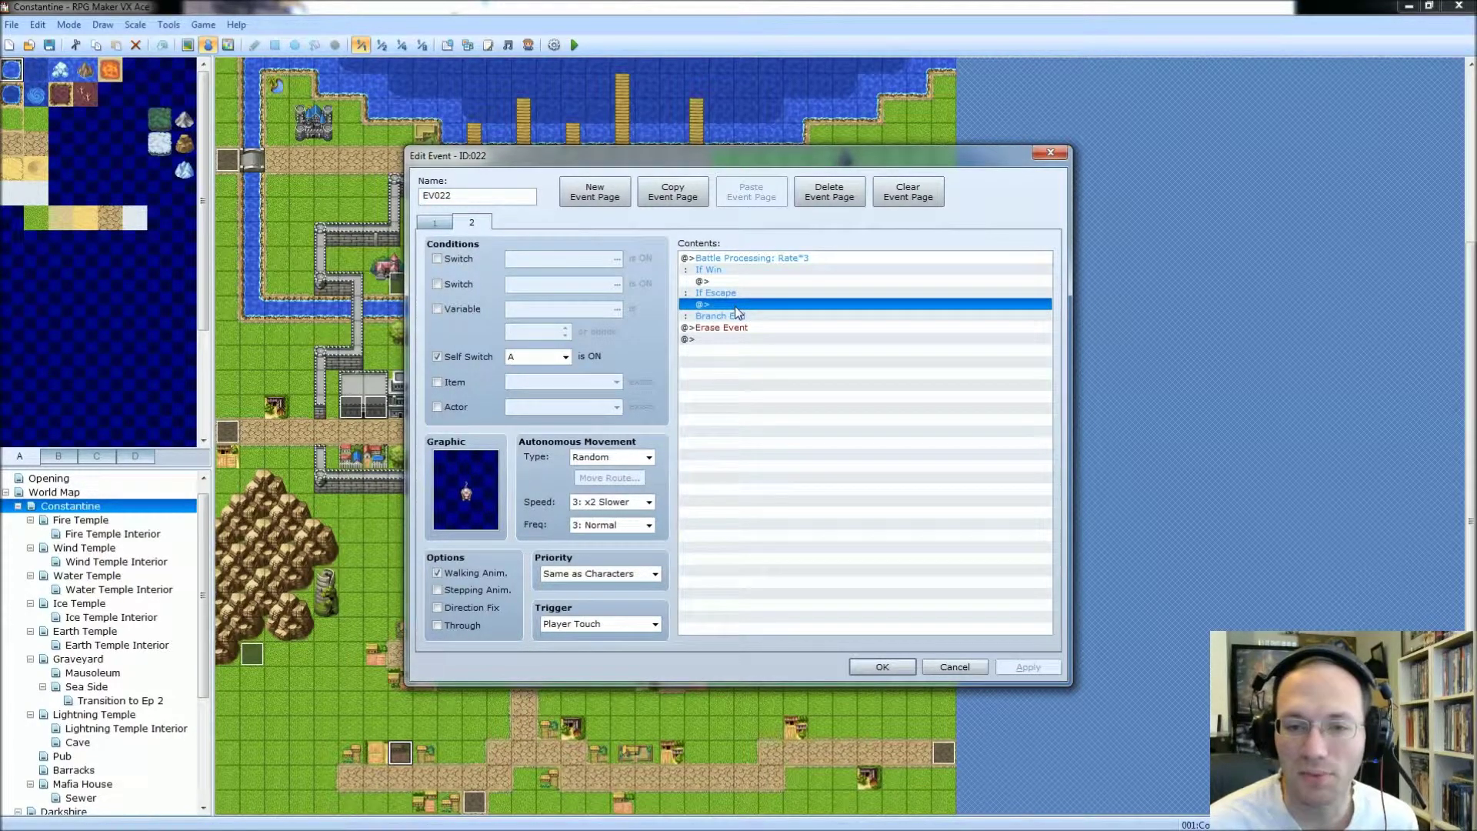
{"action": "left_click", "coordinate": [711, 328]}
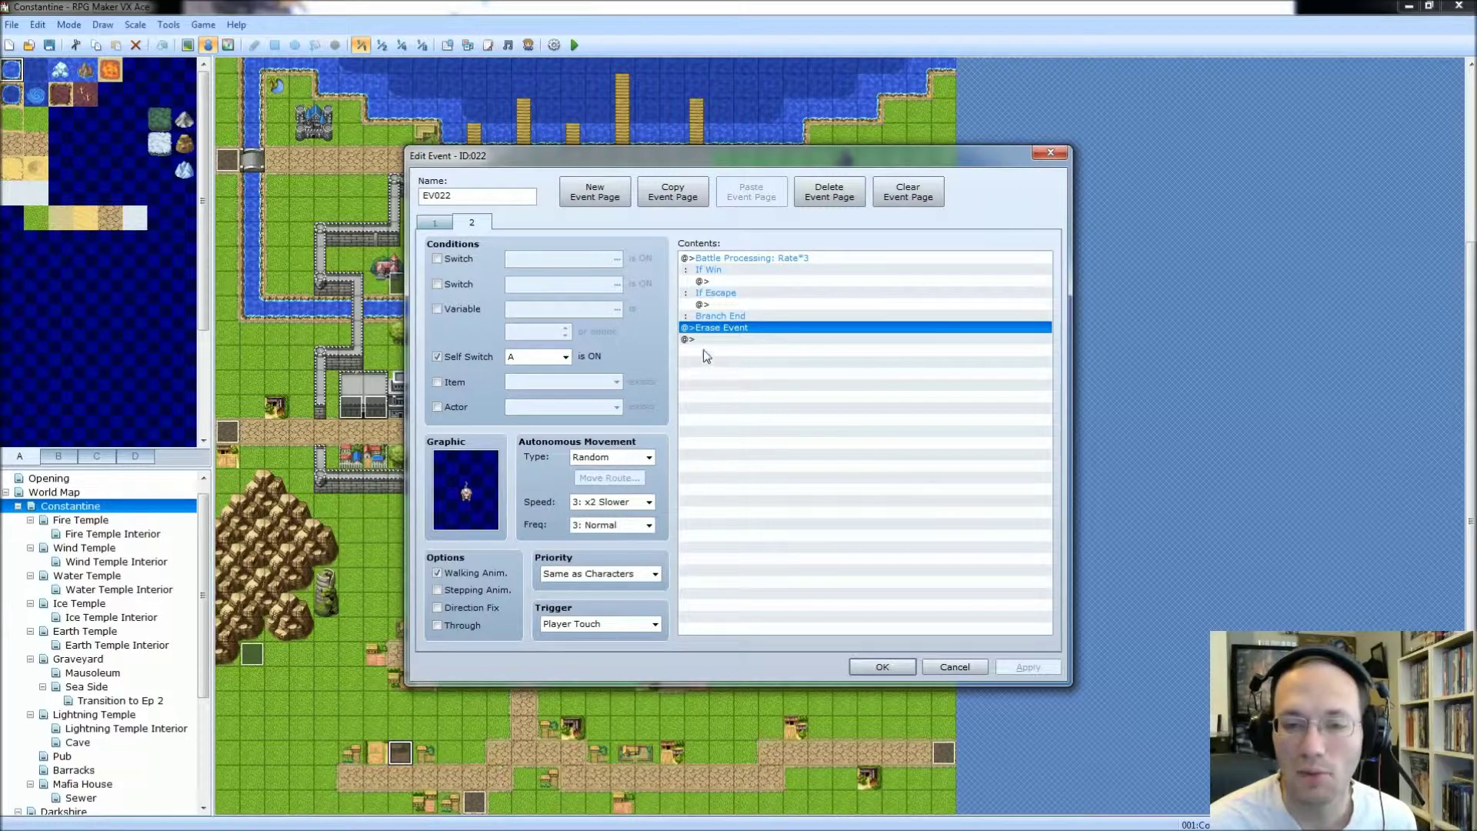
Step: Browse the first two pages of available event commands for EV022, and close the event without adding any
{"action": "double_click", "coordinate": [756, 337]}
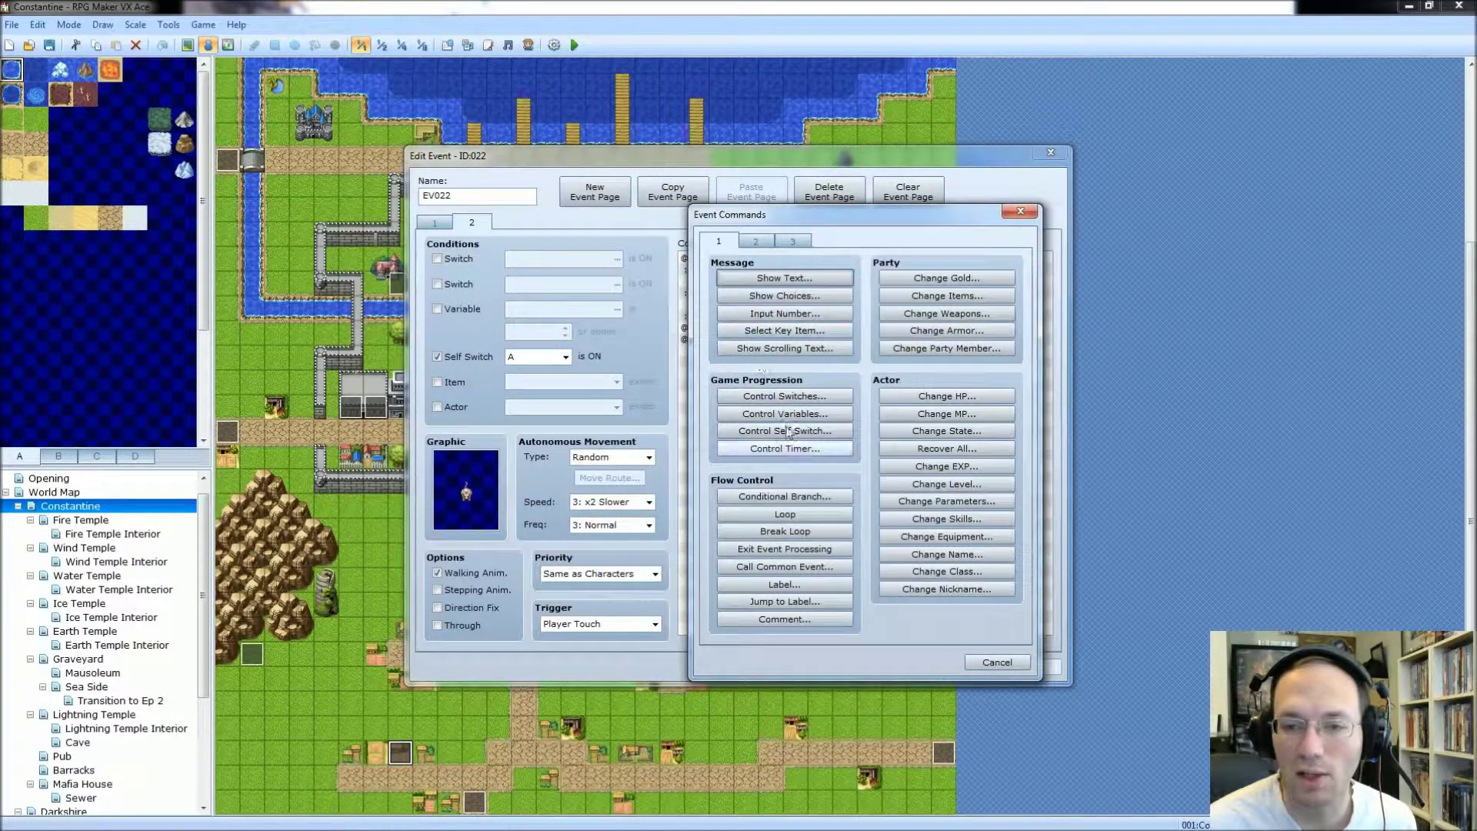
{"action": "left_click", "coordinate": [756, 241]}
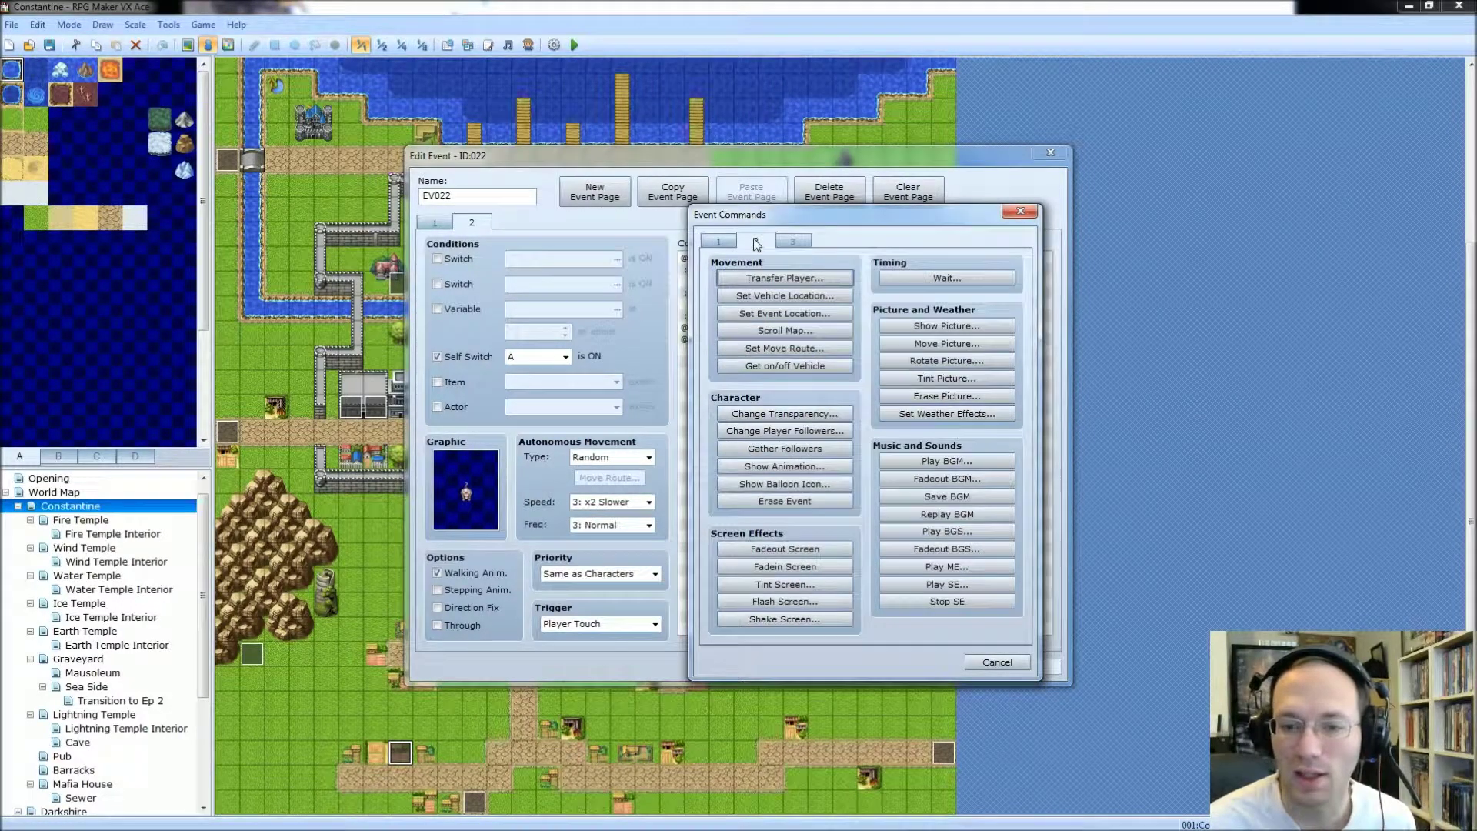
{"action": "left_click", "coordinate": [718, 243]}
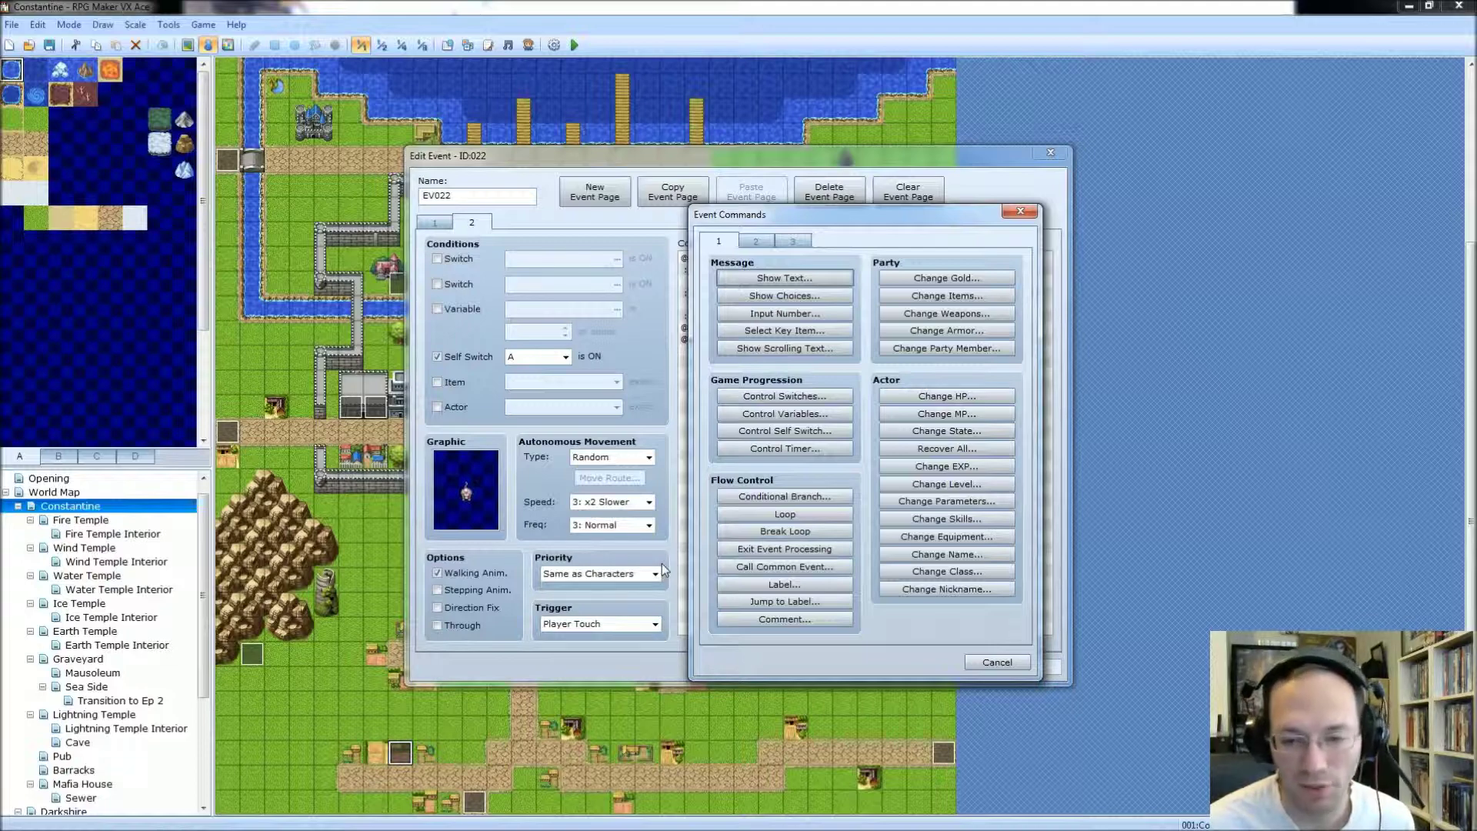
{"action": "left_click", "coordinate": [998, 662]}
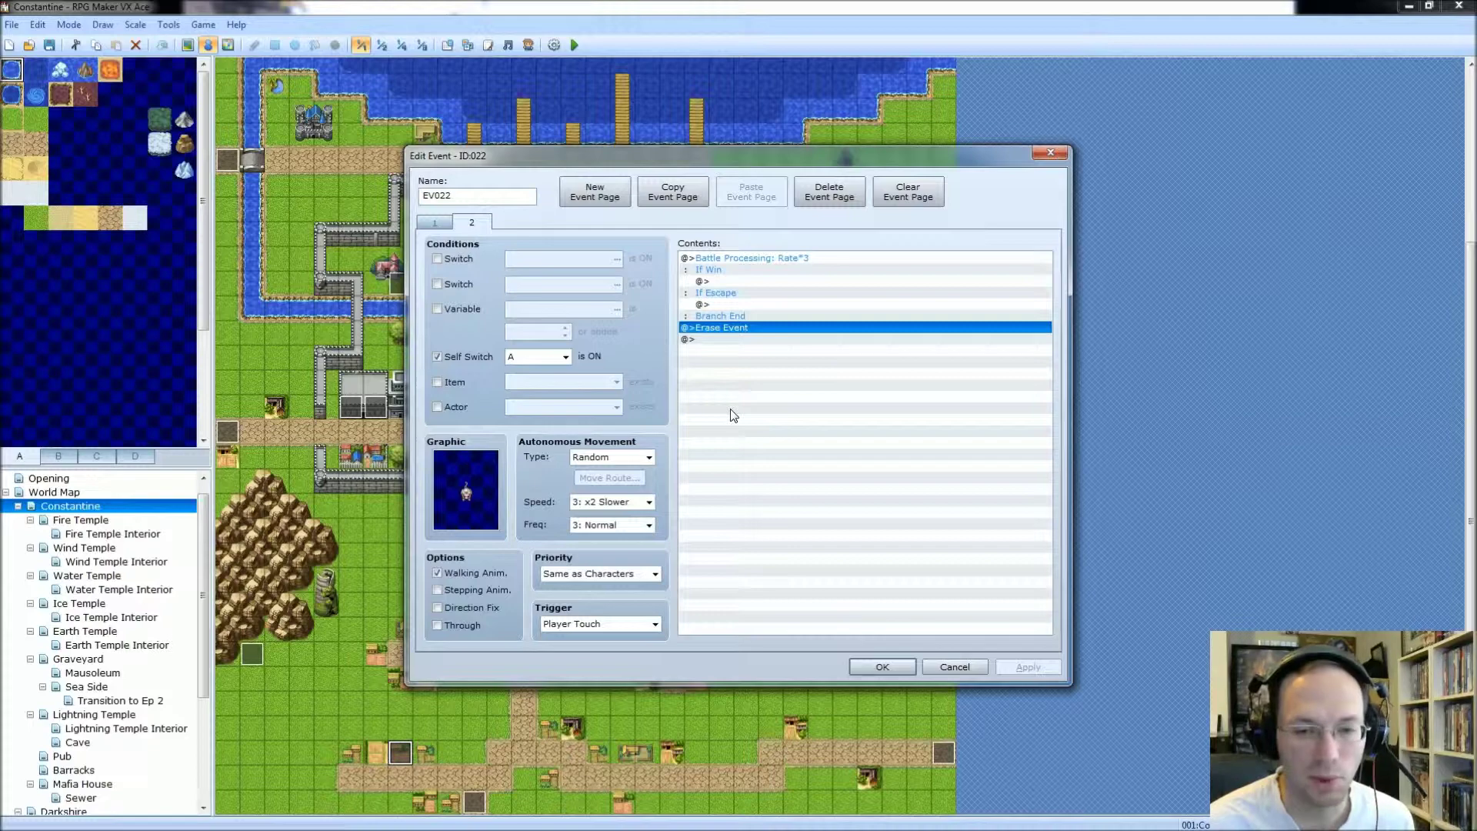
{"action": "left_click", "coordinate": [955, 667]}
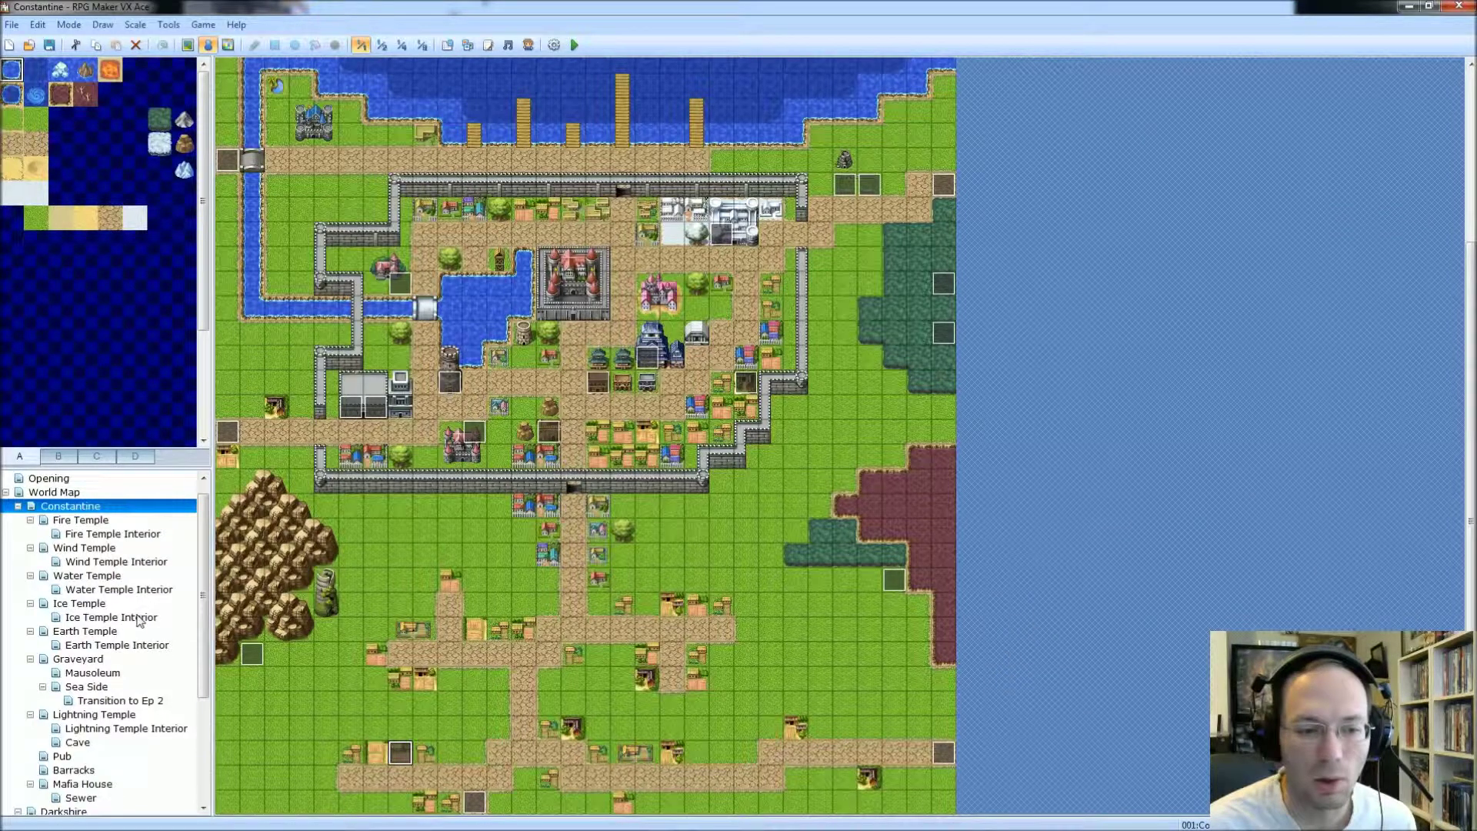
Step: View the Transition to Ep 2, Sea Side and Barracks maps in turn
{"action": "scroll", "coordinate": [198, 603], "scroll_direction": "down", "scroll_amount": 1}
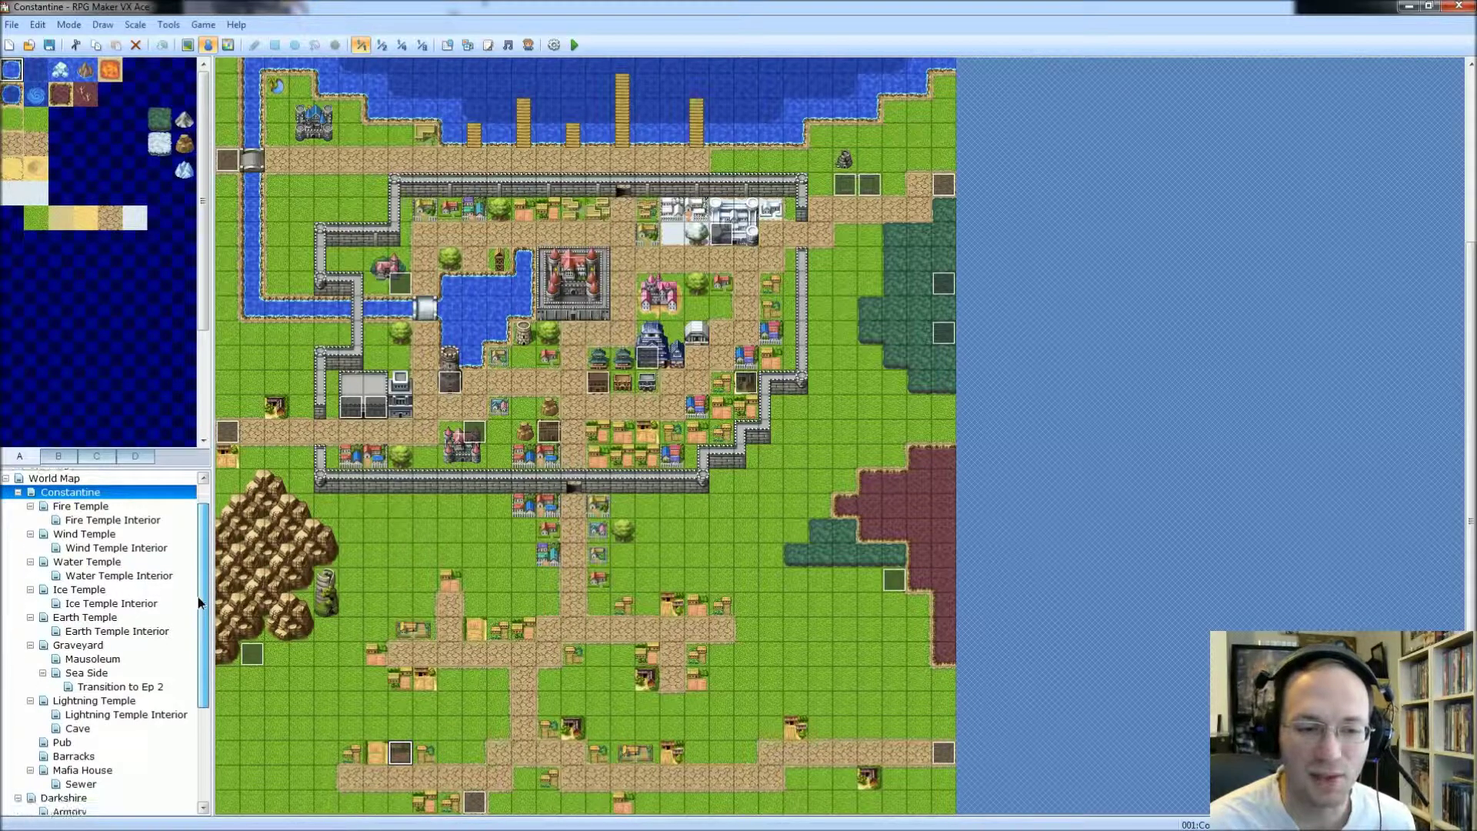
{"action": "left_click_drag", "start_coordinate": [199, 603], "coordinate": [190, 728]}
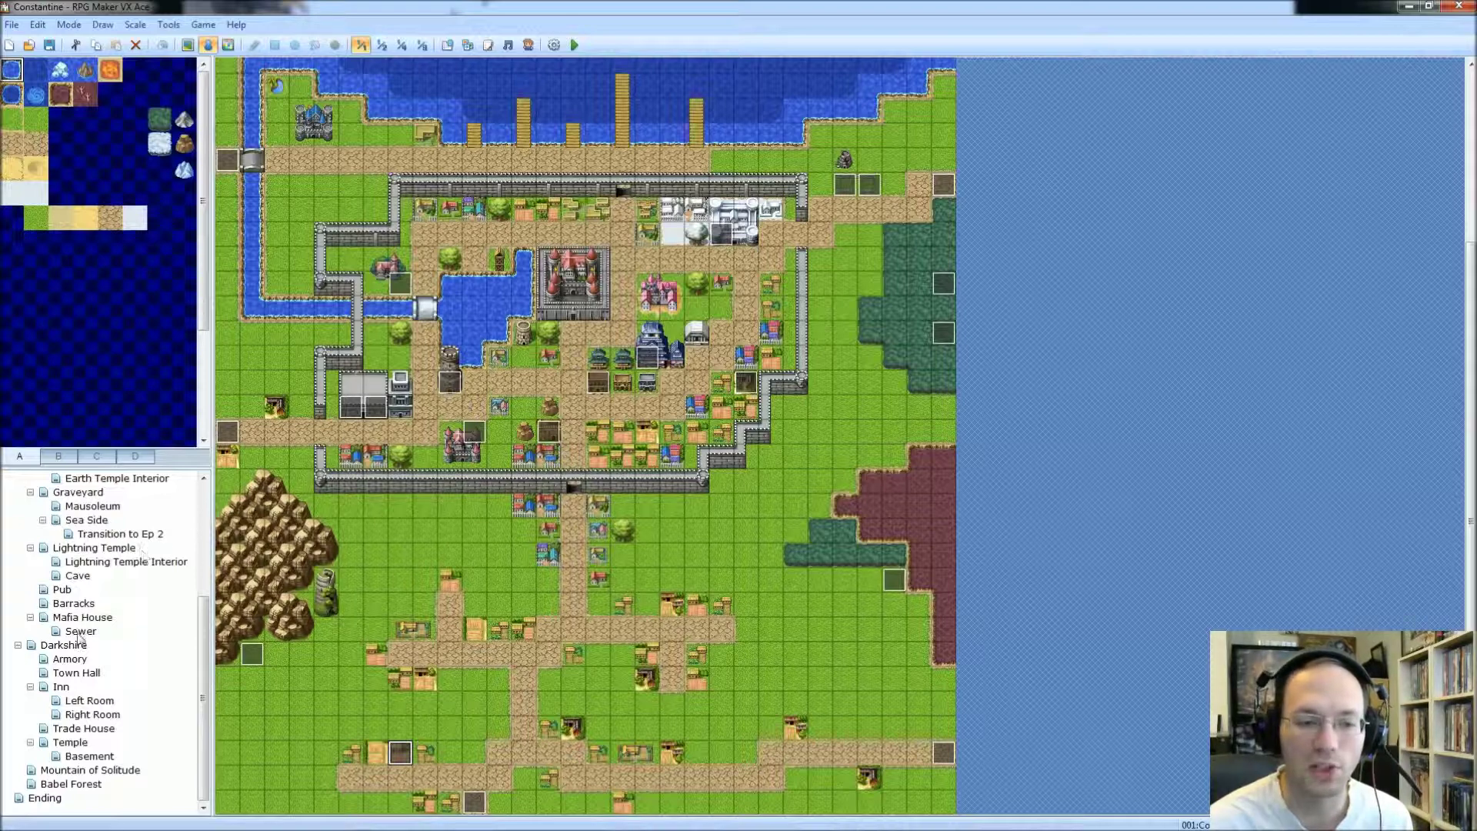
{"action": "left_click", "coordinate": [109, 534]}
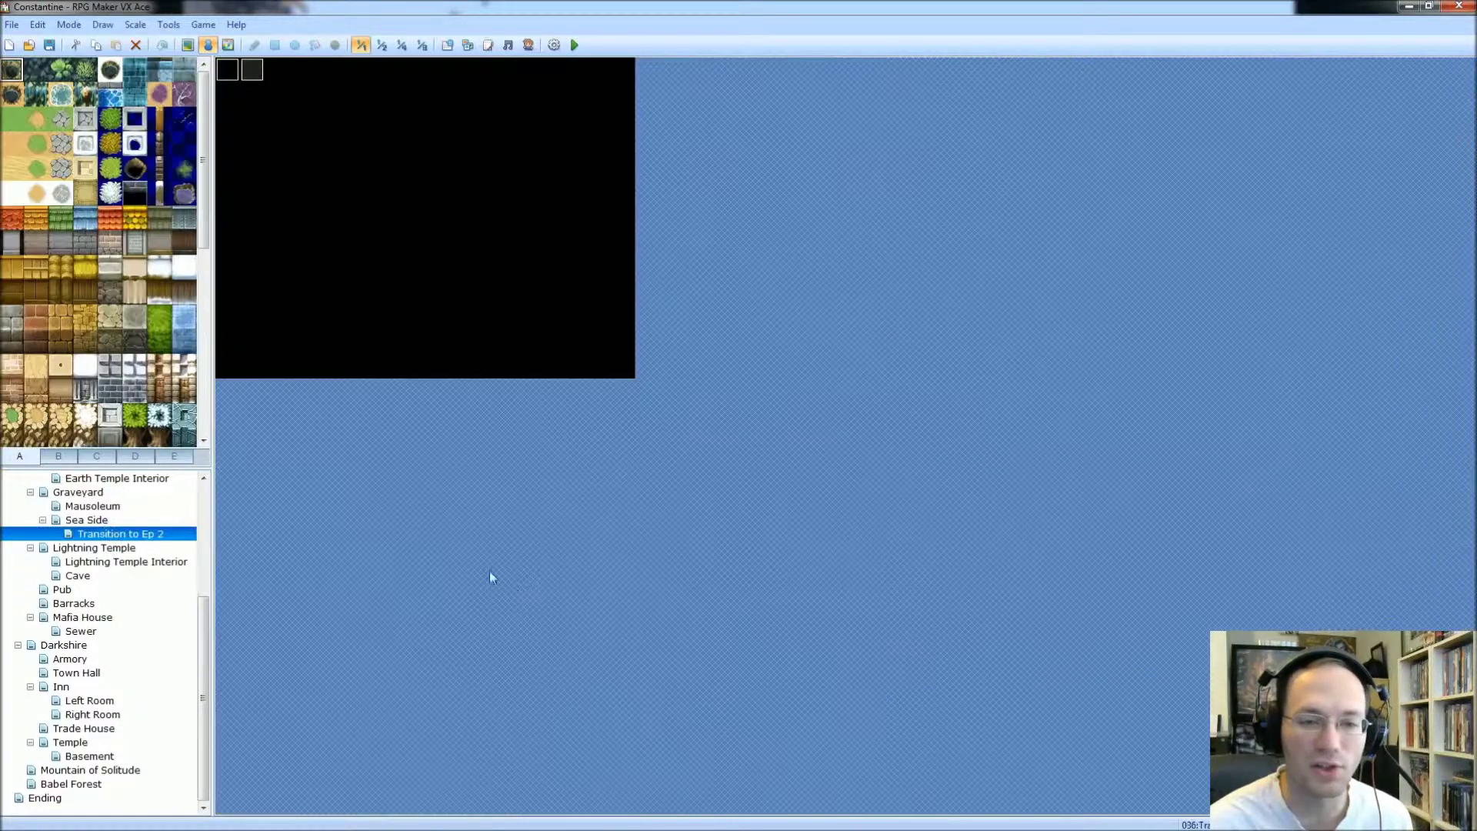
{"action": "left_click", "coordinate": [105, 523]}
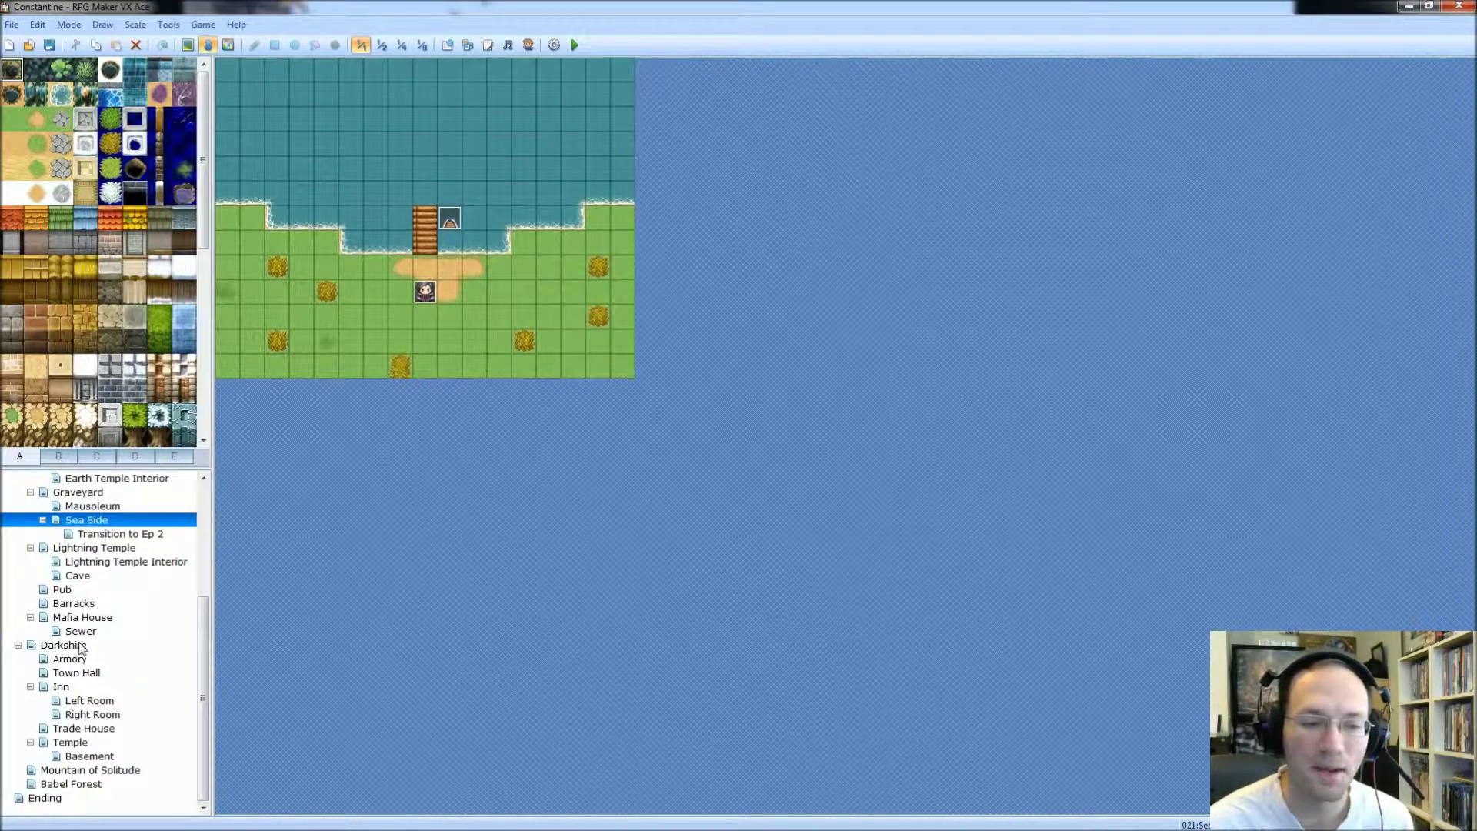
{"action": "left_click", "coordinate": [76, 602]}
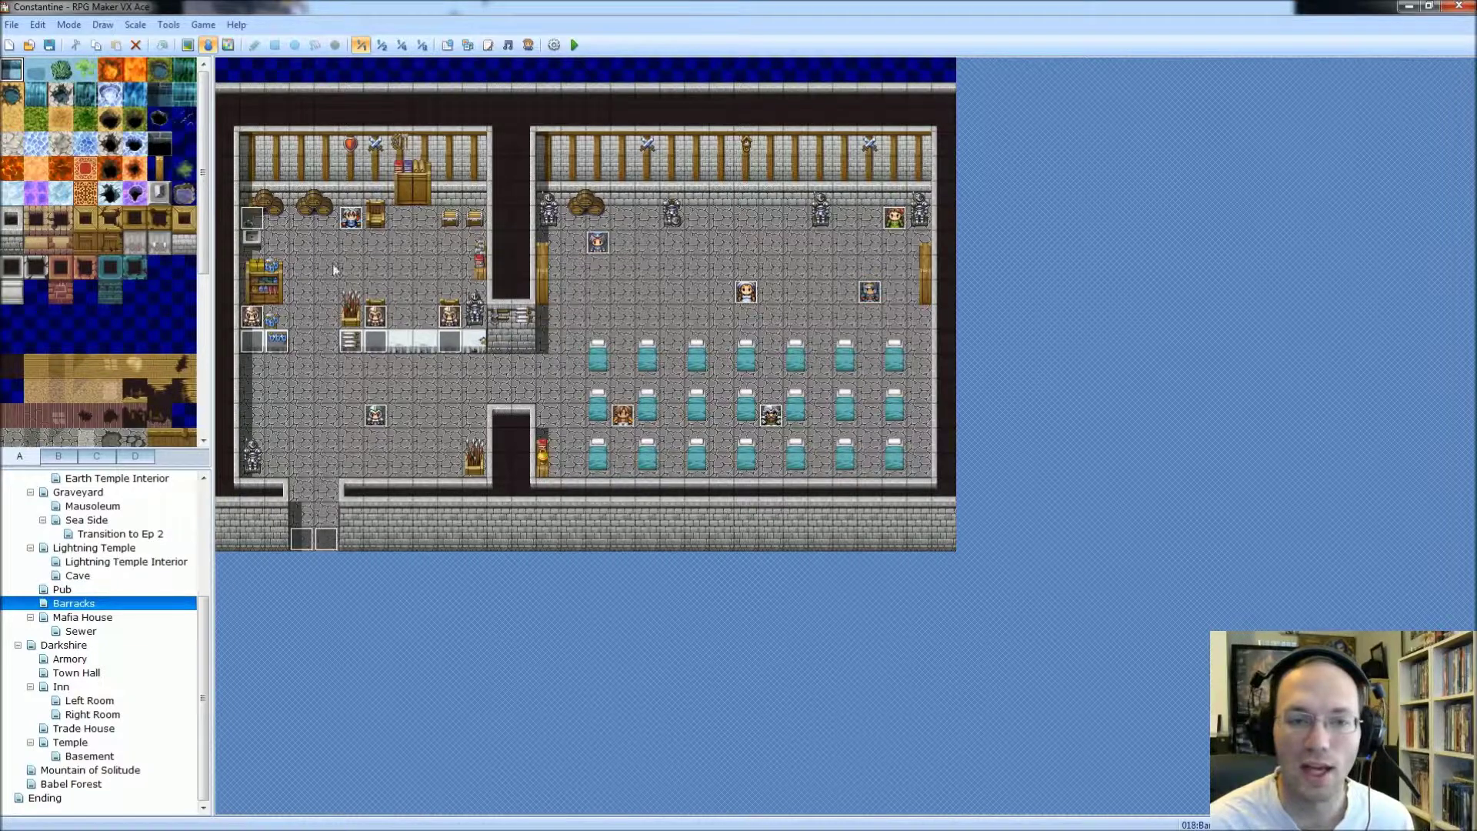
Step: Open the database's Party Control common event and examine its party counting and four-member limit logic
{"action": "left_click", "coordinate": [169, 24]}
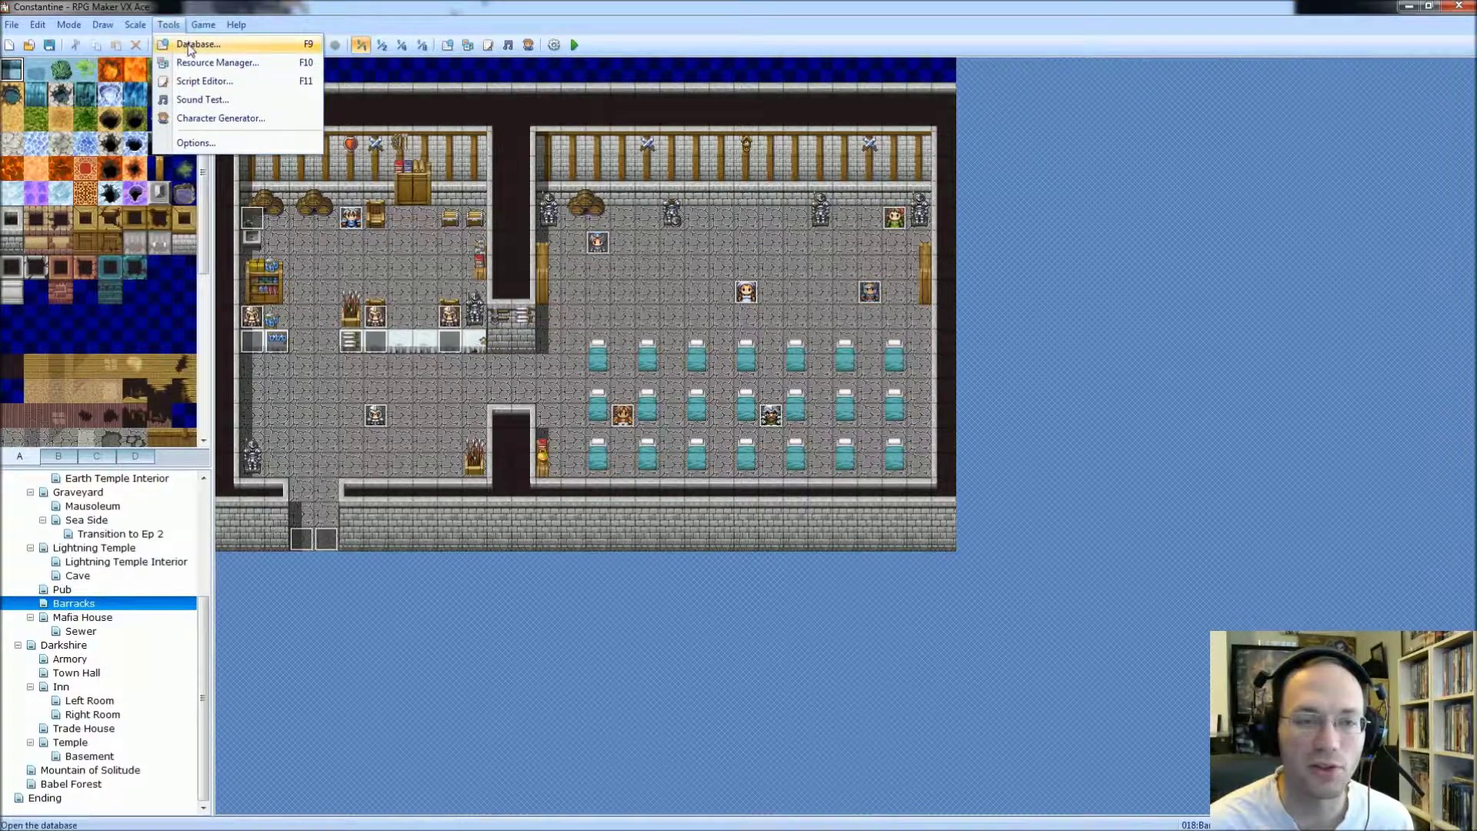
{"action": "left_click", "coordinate": [191, 45]}
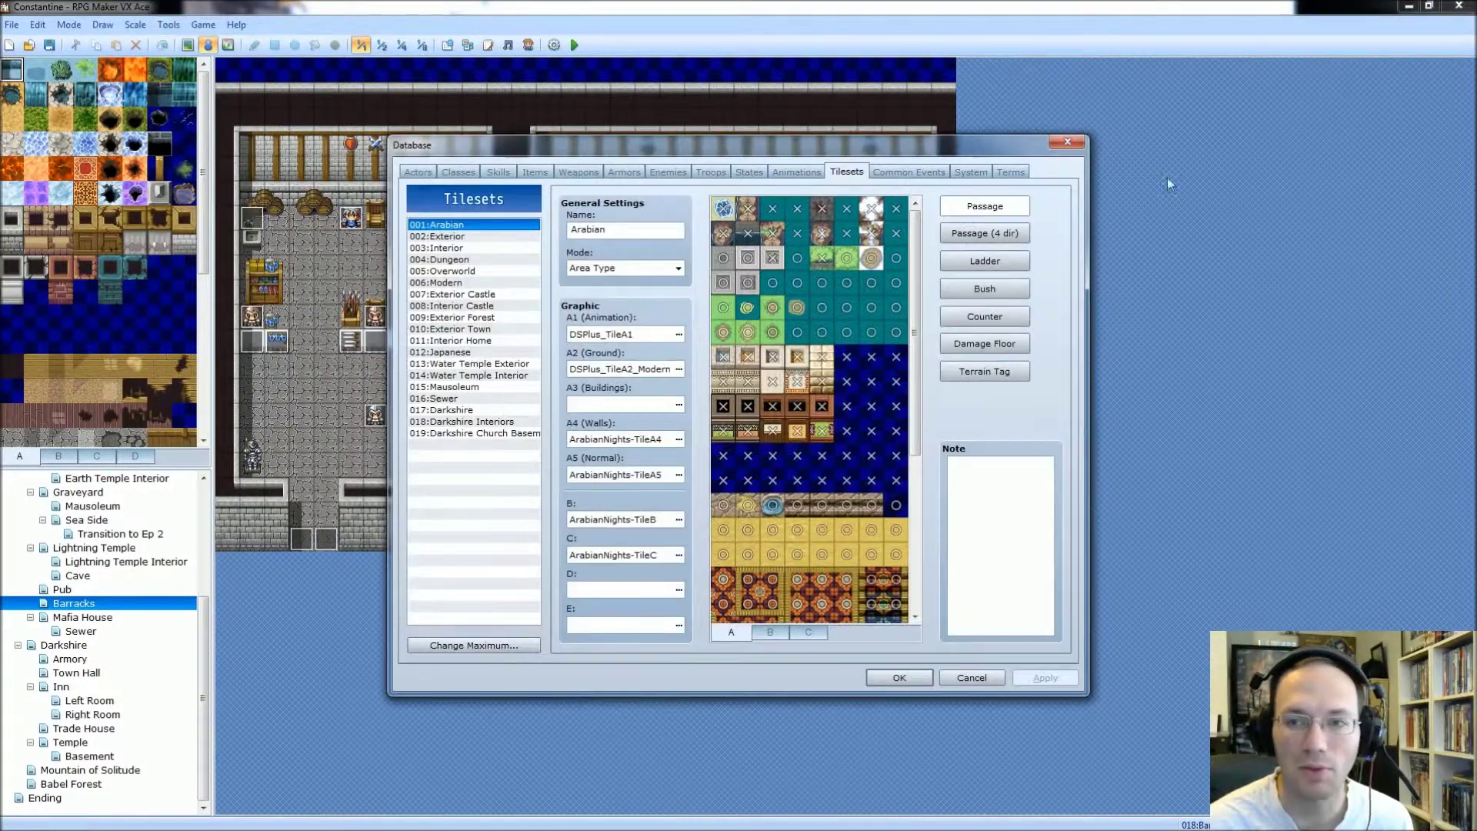
{"action": "left_click", "coordinate": [886, 172]}
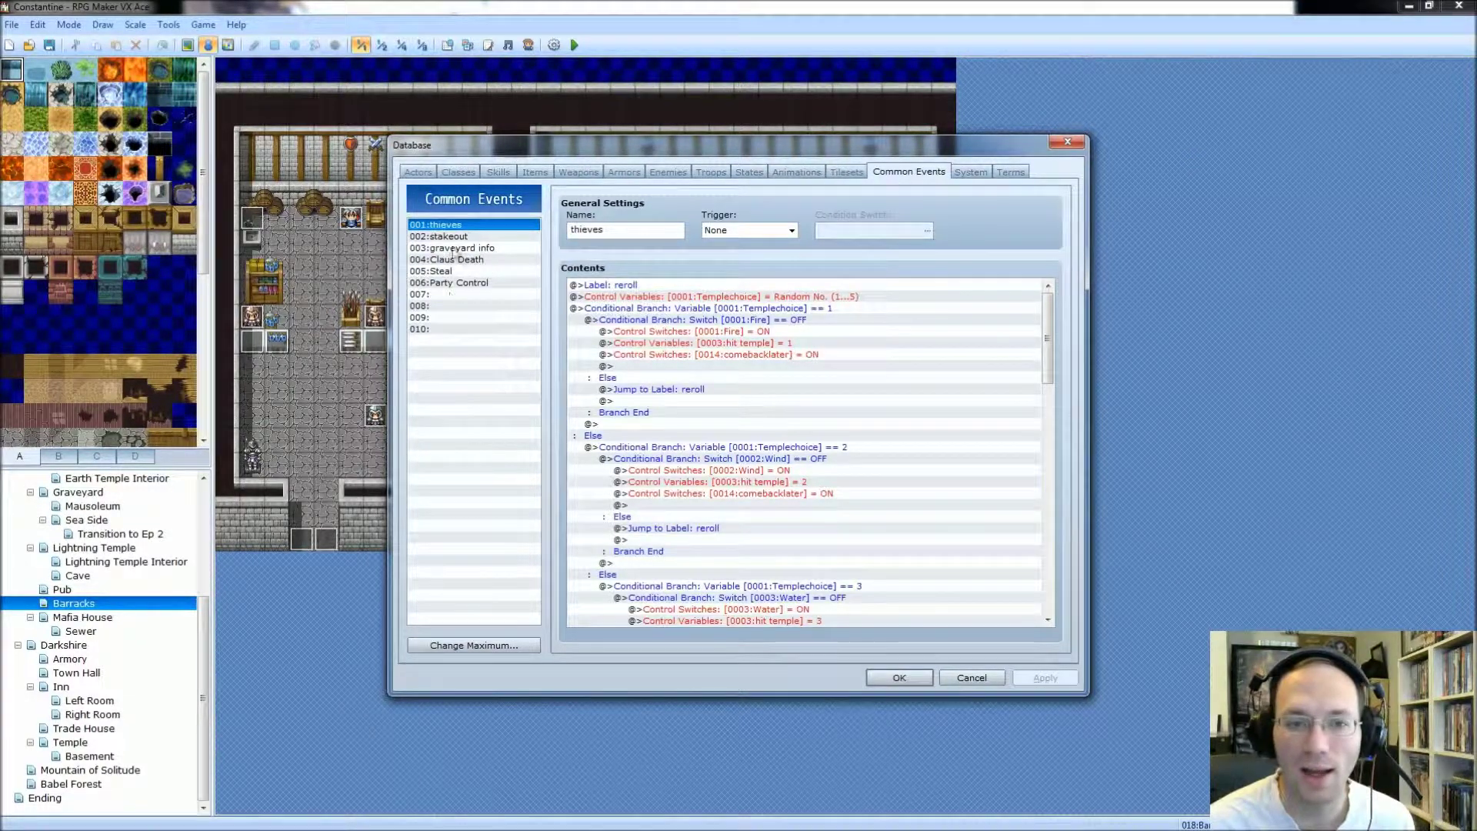
{"action": "left_click", "coordinate": [460, 283]}
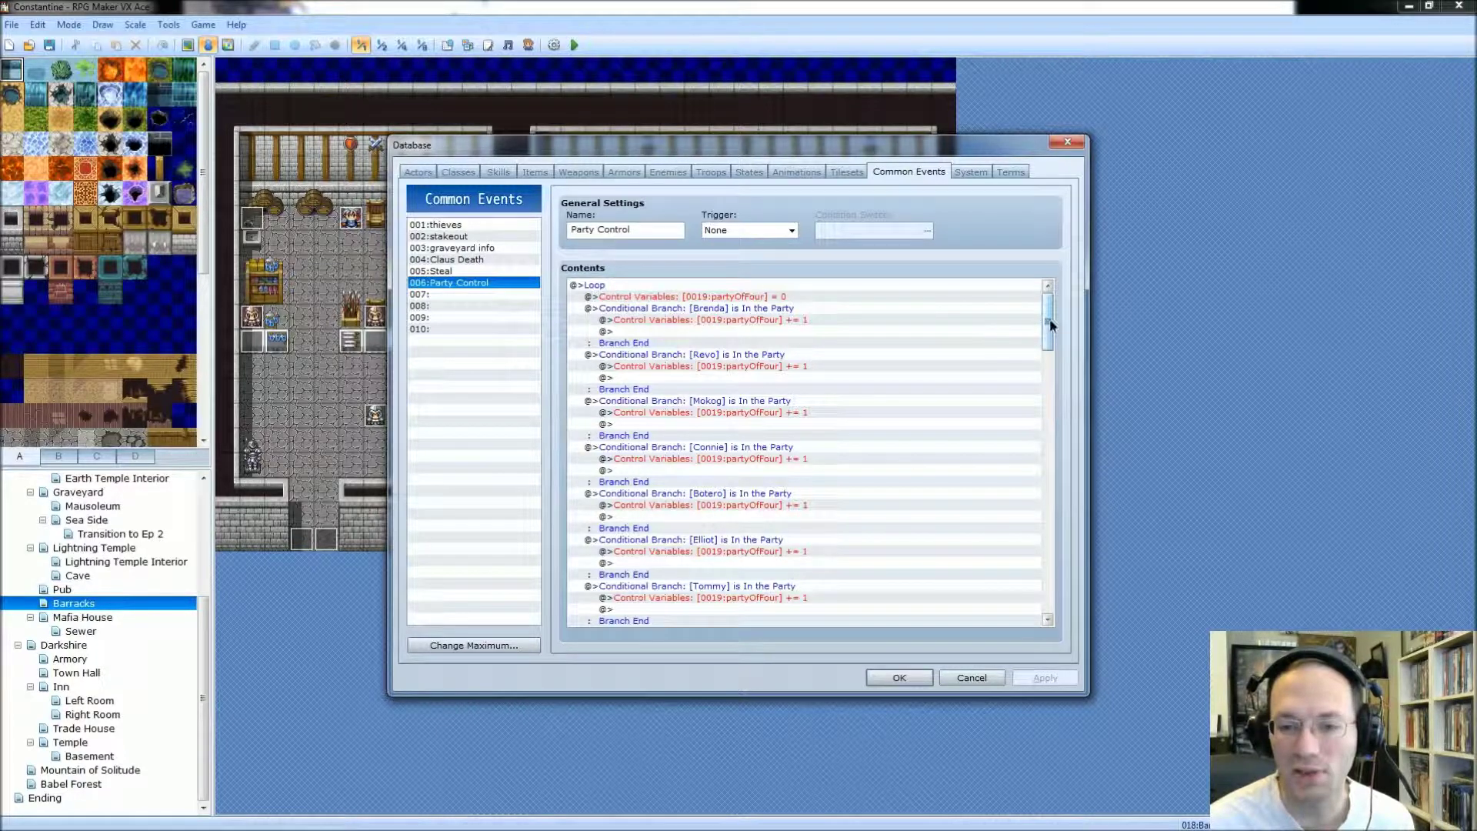
{"action": "left_click_drag", "start_coordinate": [1051, 325], "coordinate": [1051, 361]}
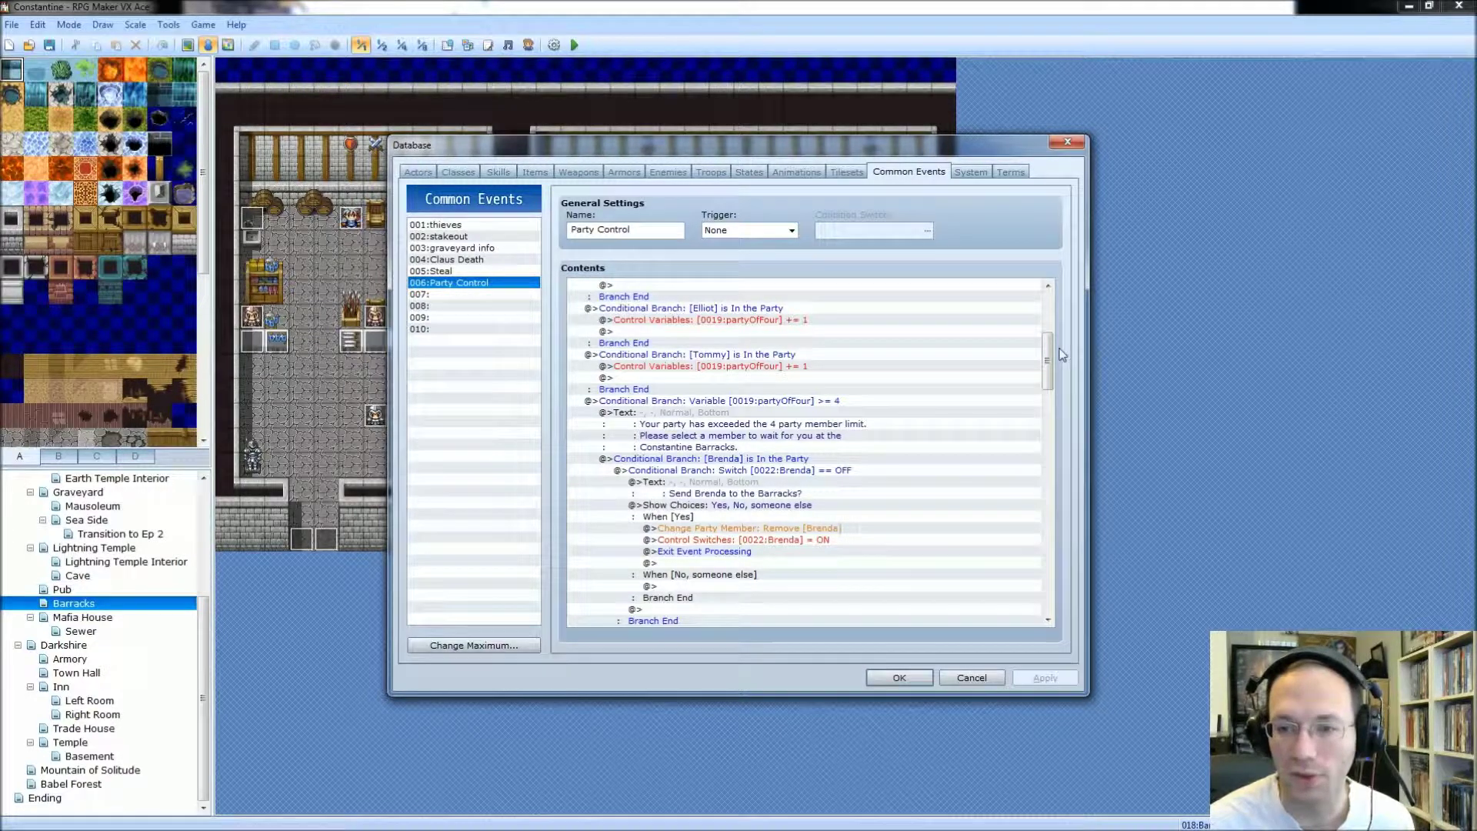
{"action": "left_click_drag", "start_coordinate": [1050, 359], "coordinate": [1028, 388]}
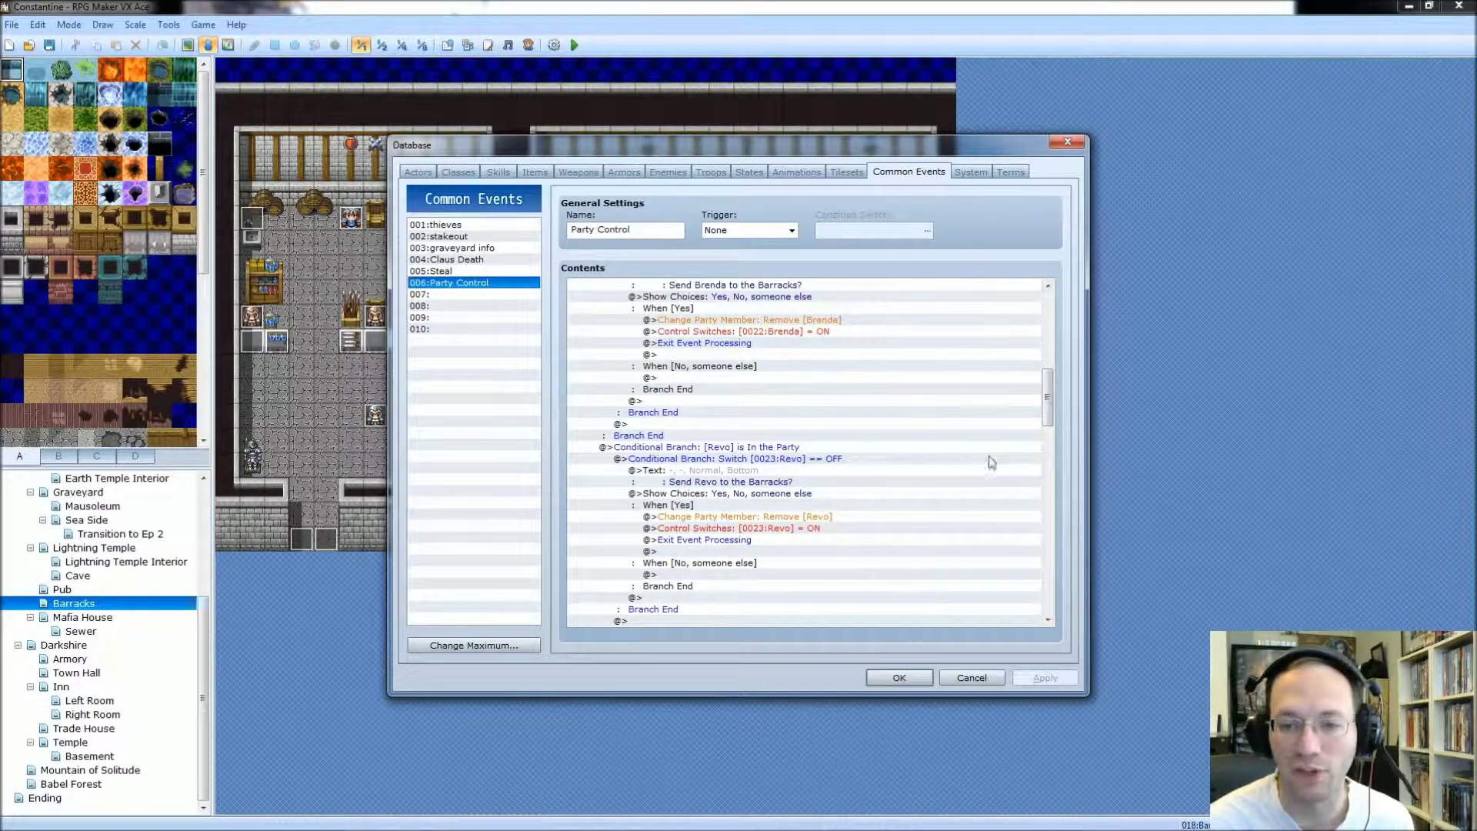
{"action": "mouse_move", "coordinate": [1054, 396]}
{"action": "left_mouse_down"}
{"action": "mouse_move", "coordinate": [1050, 356]}
{"action": "mouse_move", "coordinate": [1053, 373]}
{"action": "left_mouse_up"}
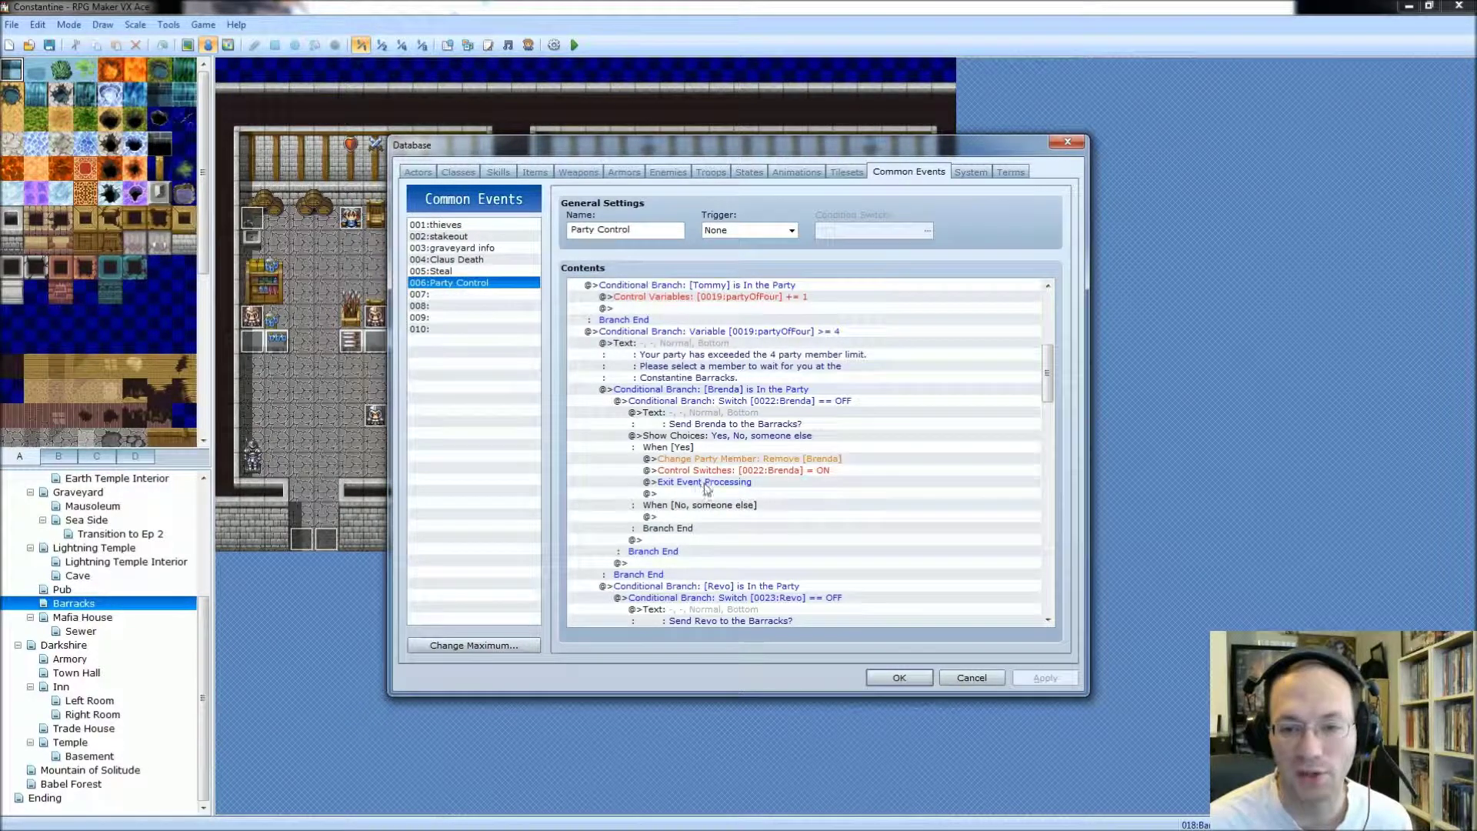
Step: Examine Party Control's first two branches for sending a member to the Barracks, and close the database without changes
{"action": "left_click", "coordinate": [737, 401]}
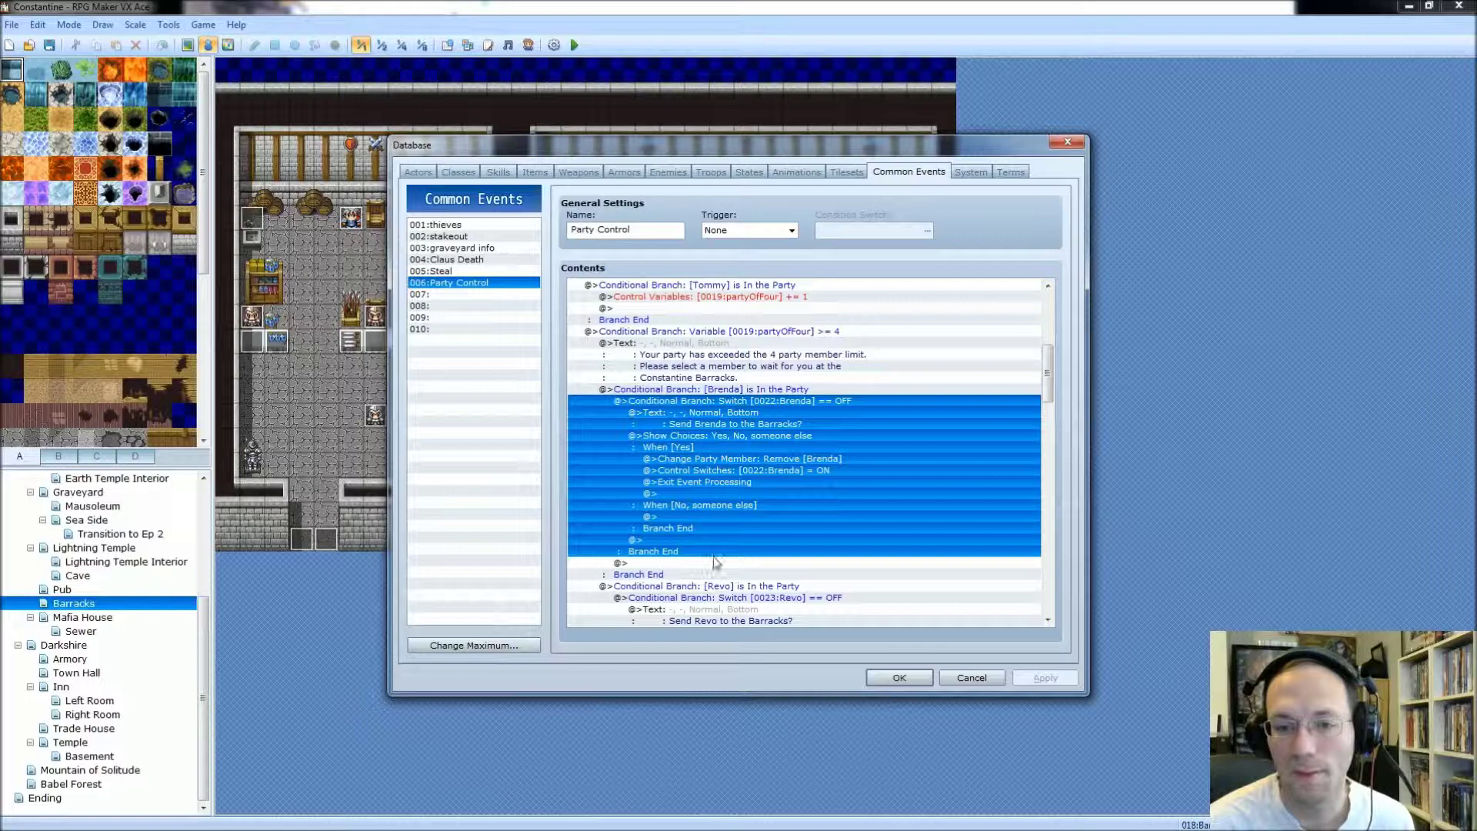
{"action": "left_click_drag", "start_coordinate": [1045, 376], "coordinate": [1045, 377]}
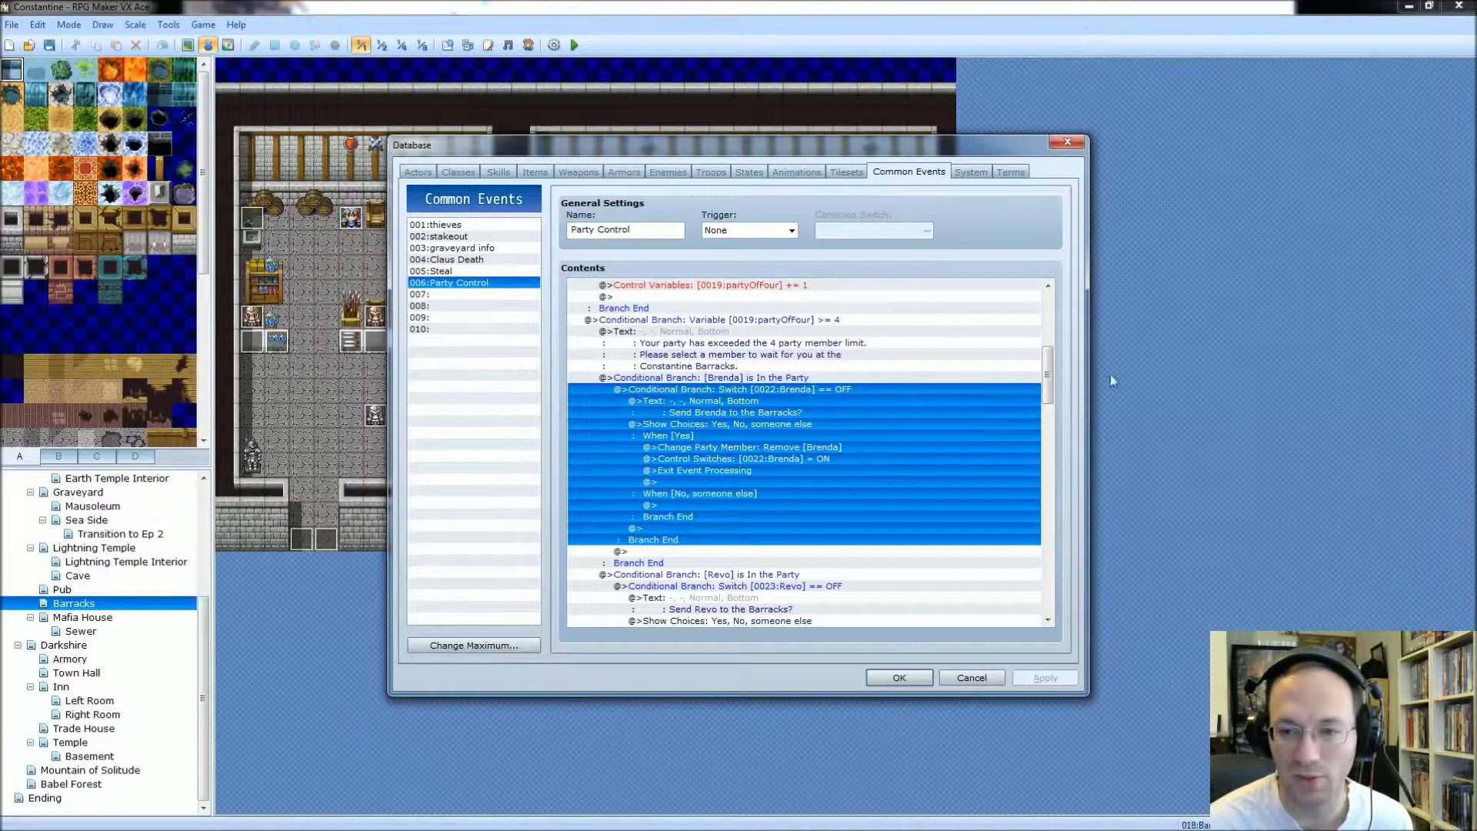
{"action": "left_click_drag", "start_coordinate": [1045, 377], "coordinate": [1045, 411]}
{"action": "left_click", "coordinate": [831, 378]}
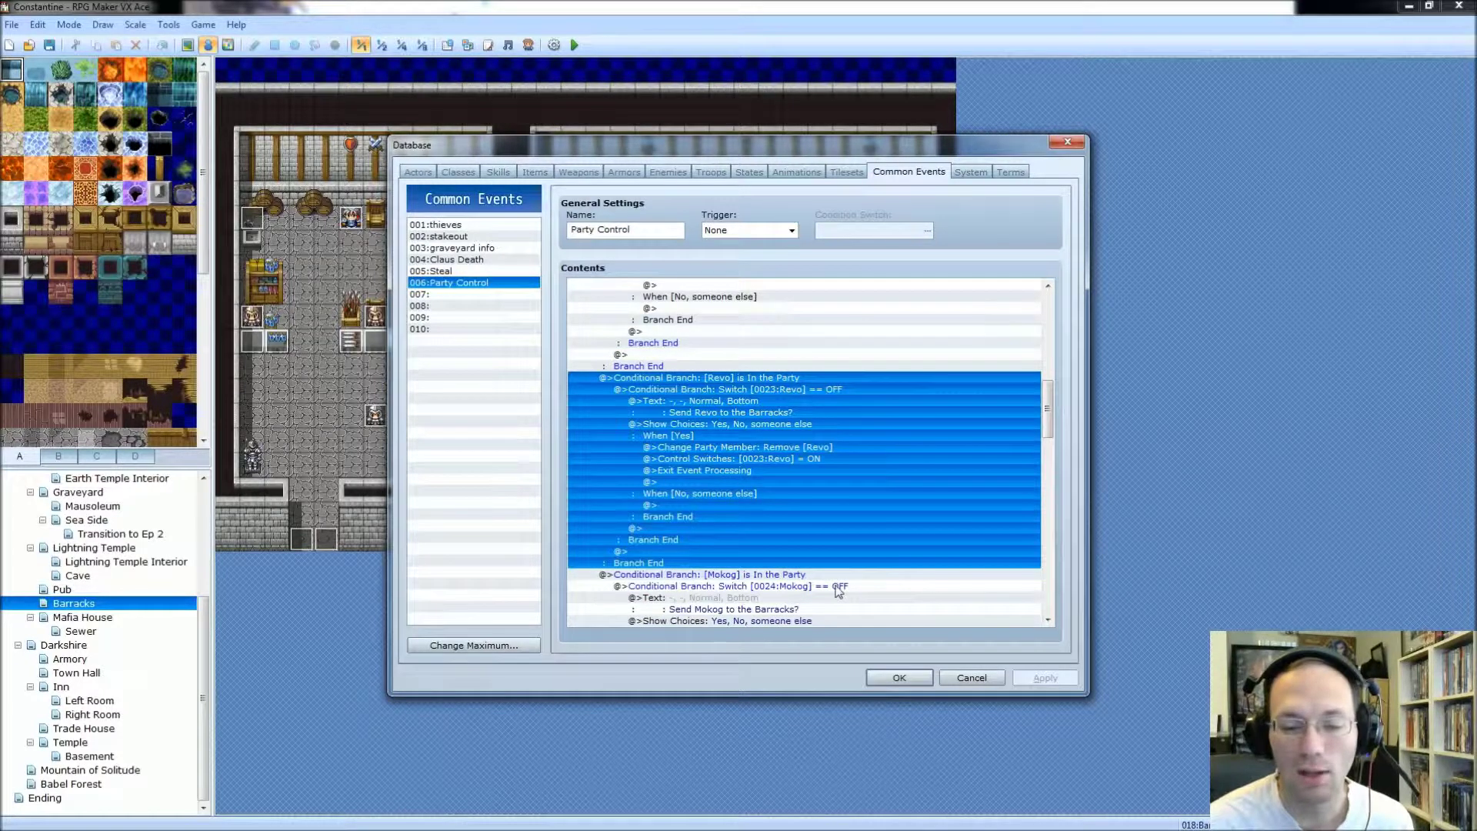
{"action": "left_click", "coordinate": [965, 680]}
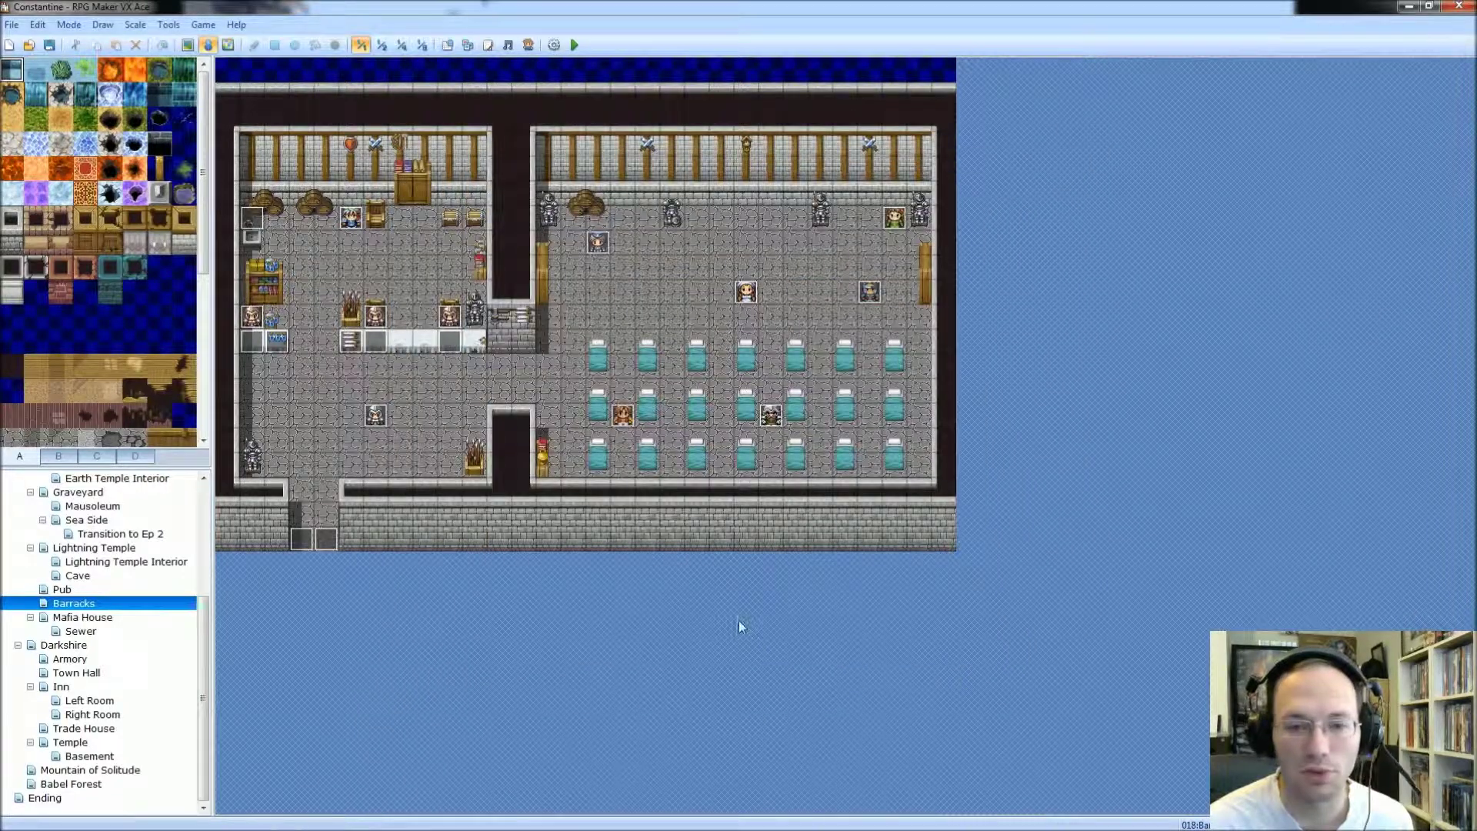